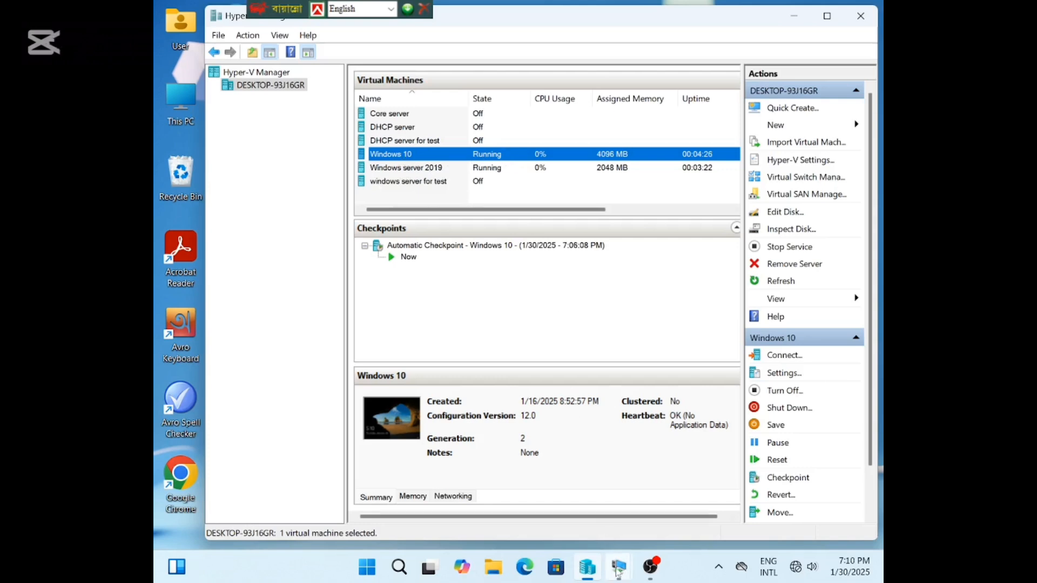
- Switch to the Windows server 2019 virtual machine and review the installed AD DS and DNS roles in Server Manager
mouse_move(618, 573)
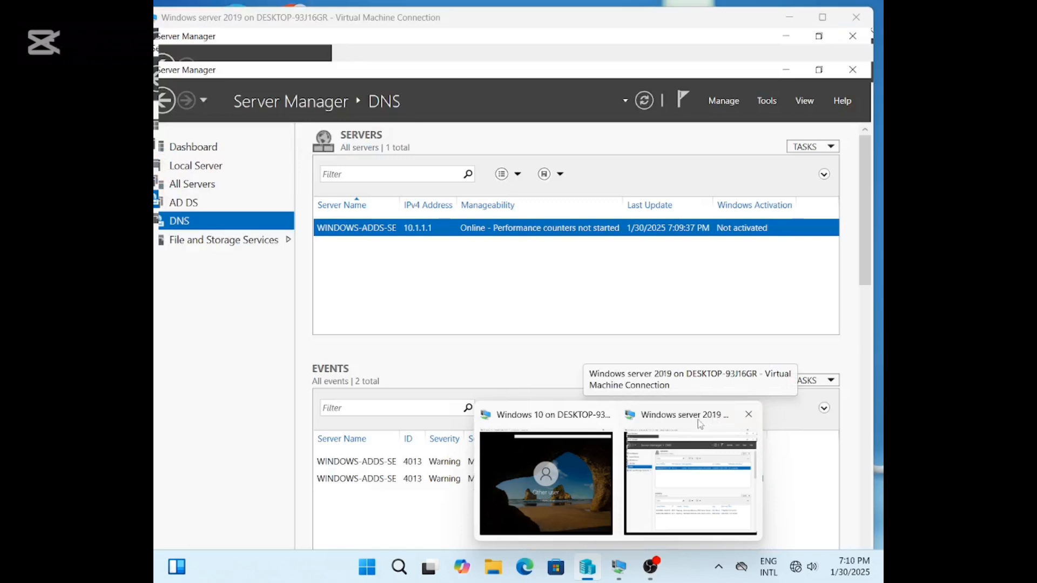
click(700, 424)
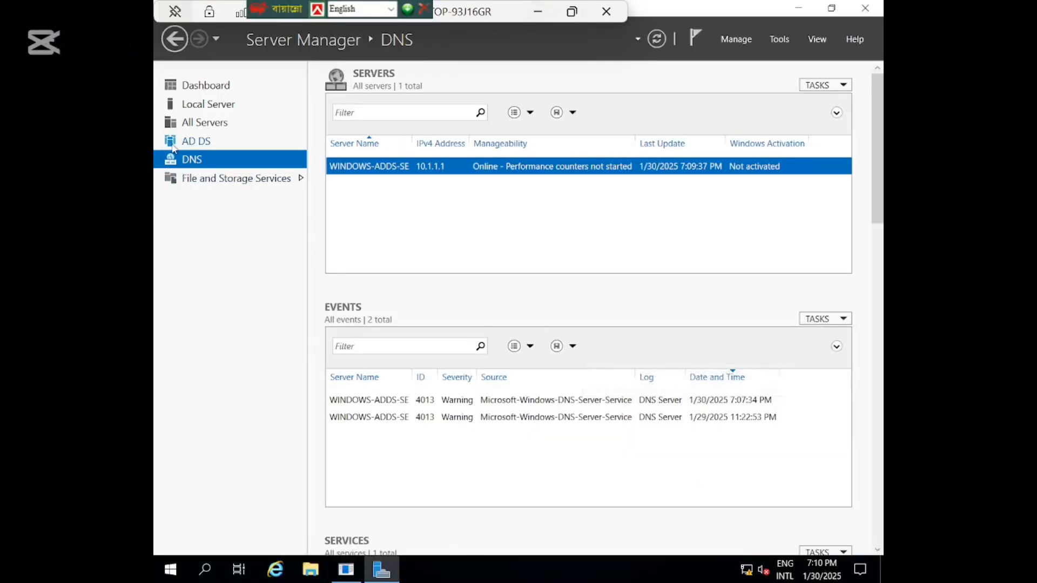
click(176, 143)
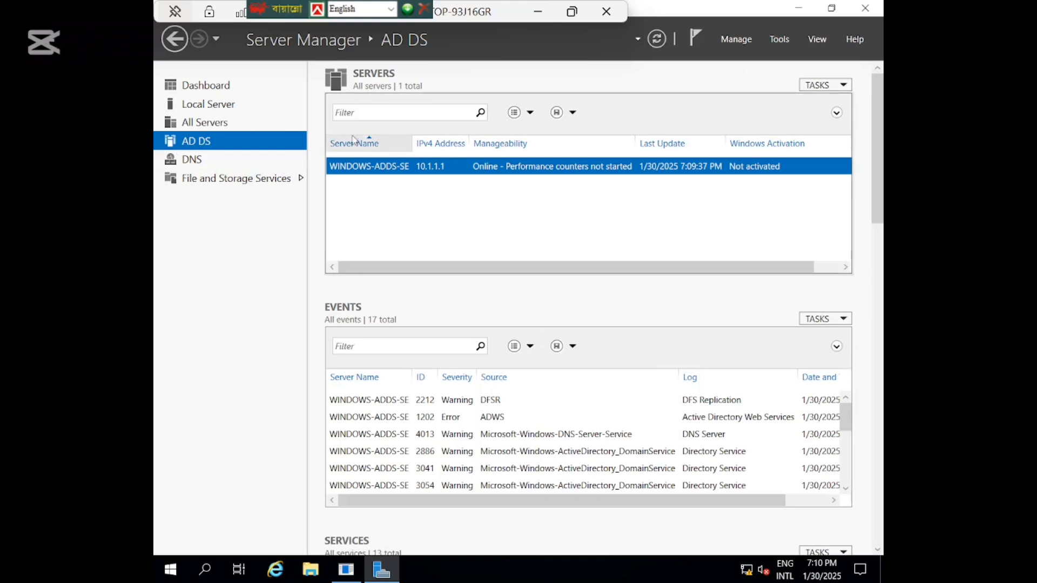
click(201, 167)
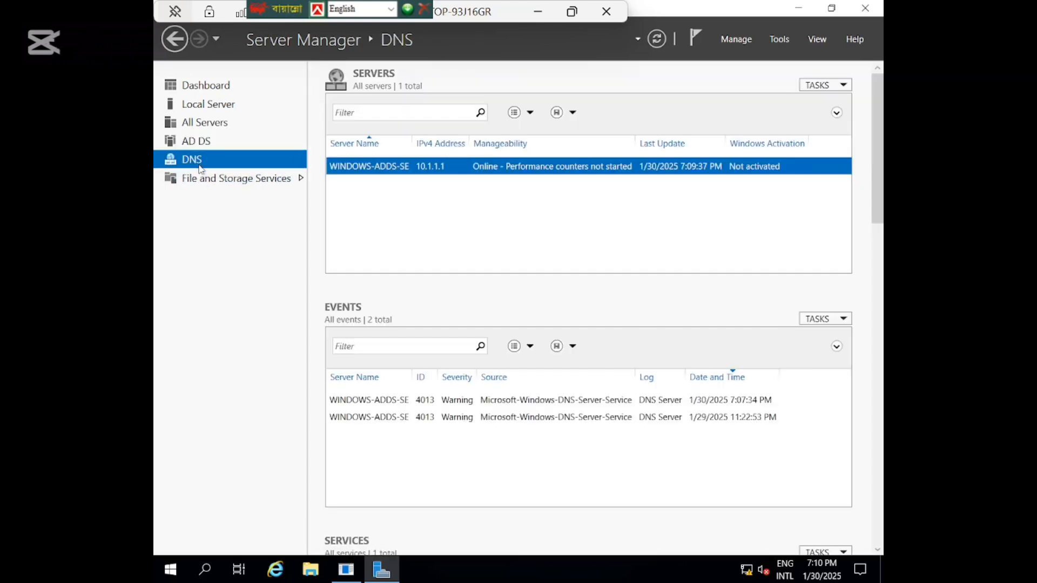
click(195, 142)
click(197, 159)
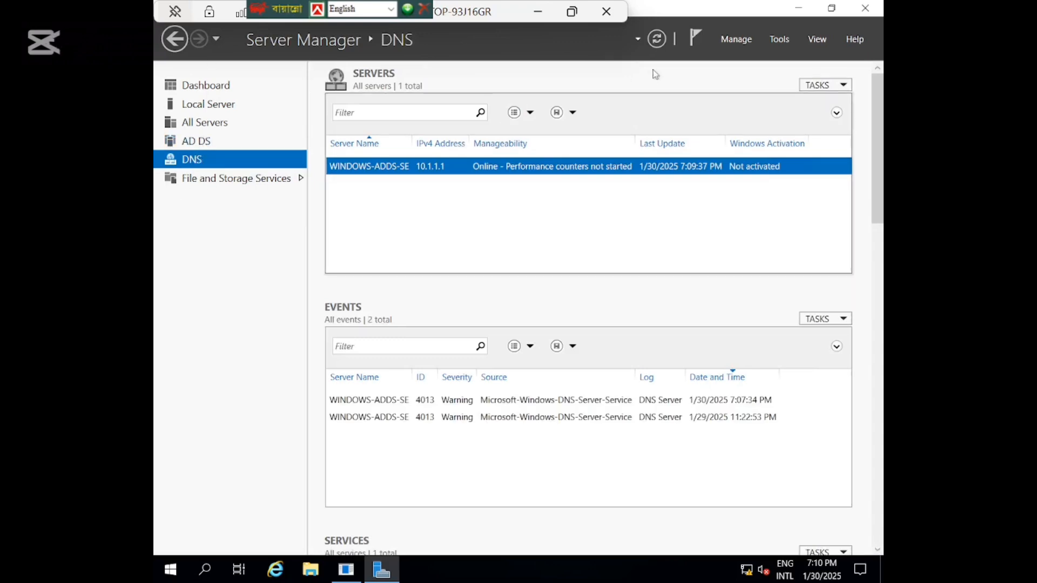
click(734, 40)
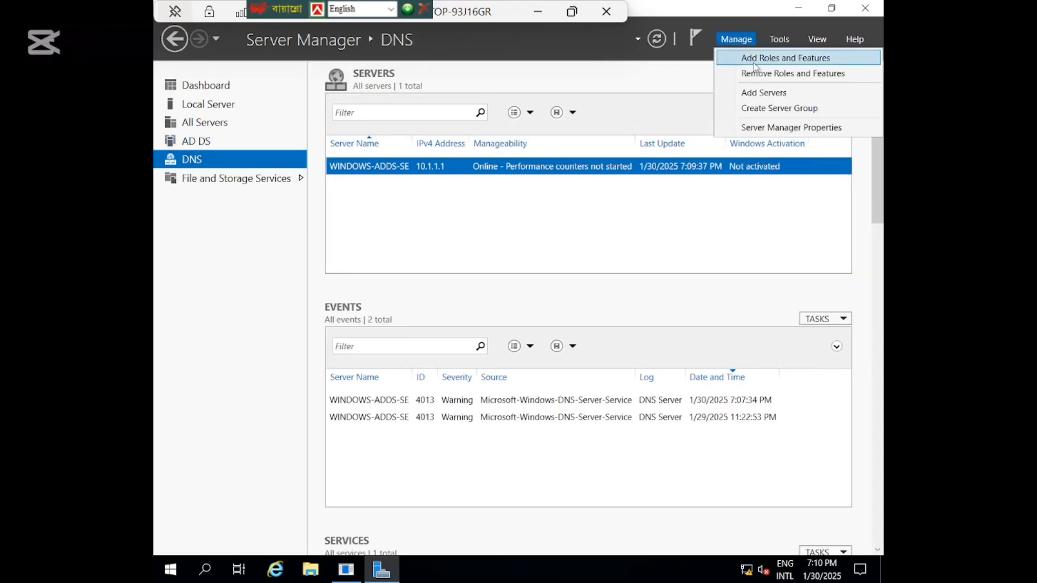
click(799, 60)
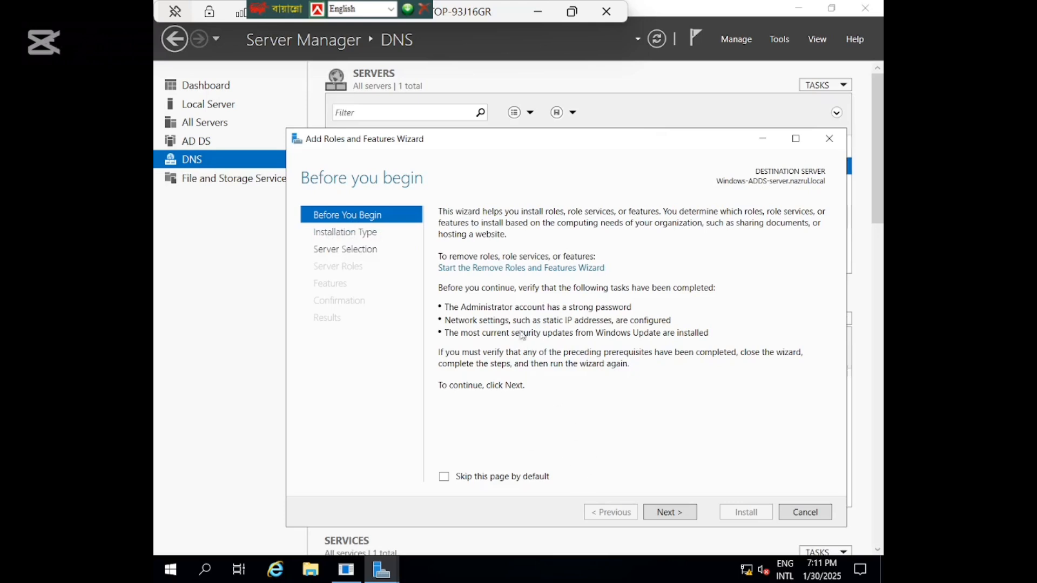
click(832, 141)
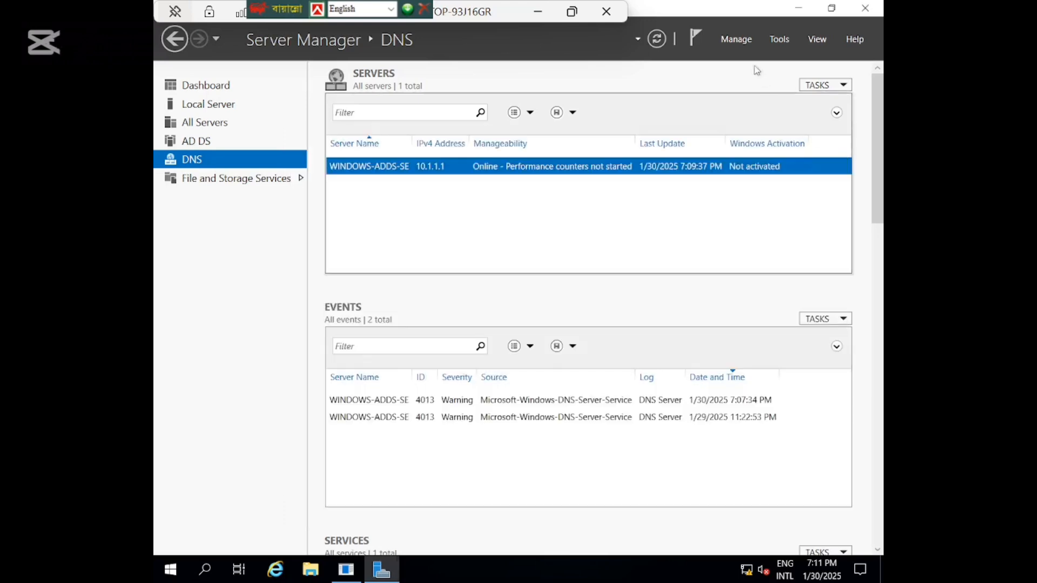
- Start adding roles and features as a role-based installation on the 10.1.1.1 server from the server pool
click(738, 39)
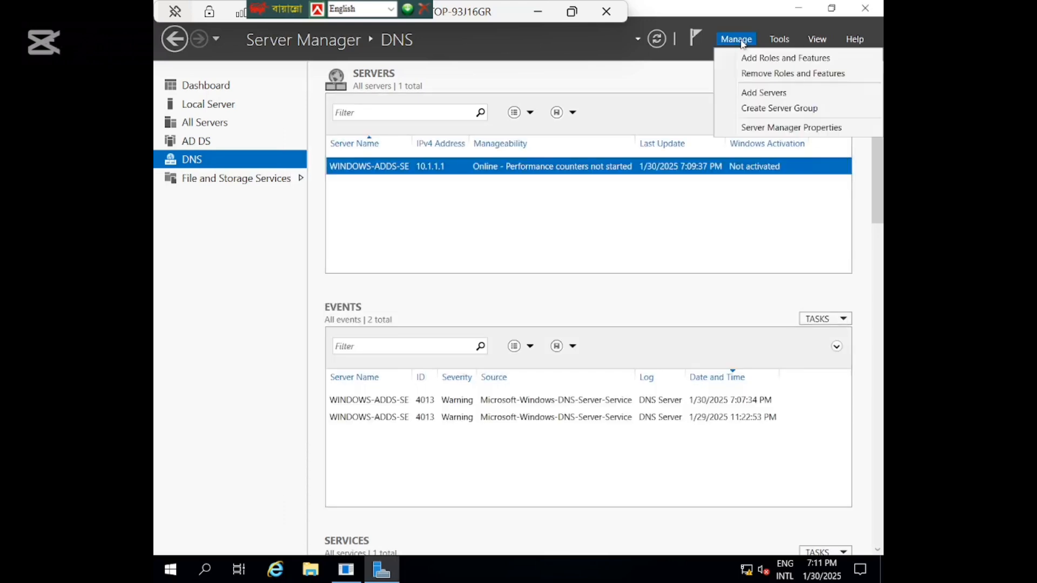
click(788, 62)
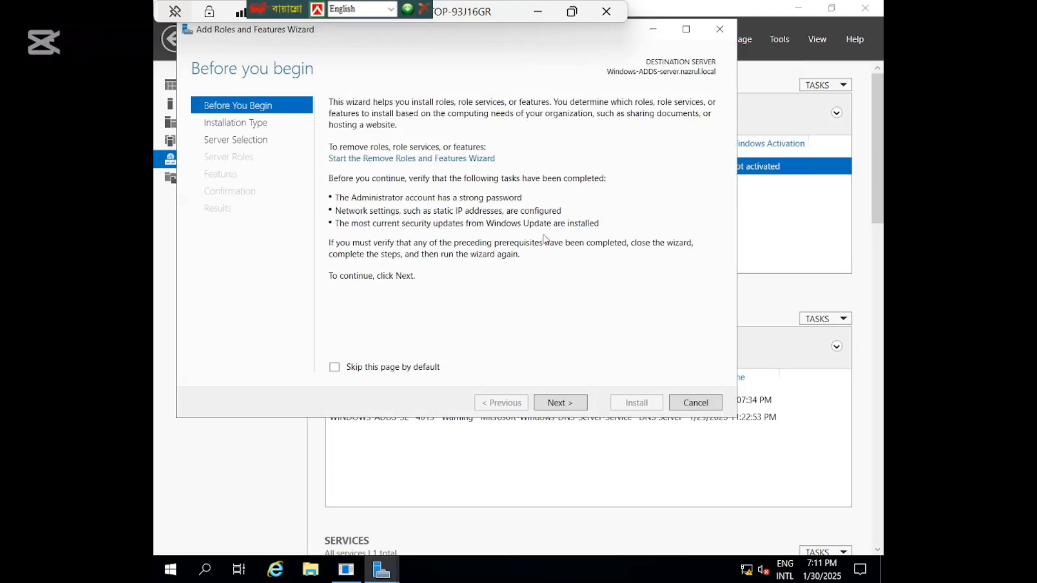
click(559, 412)
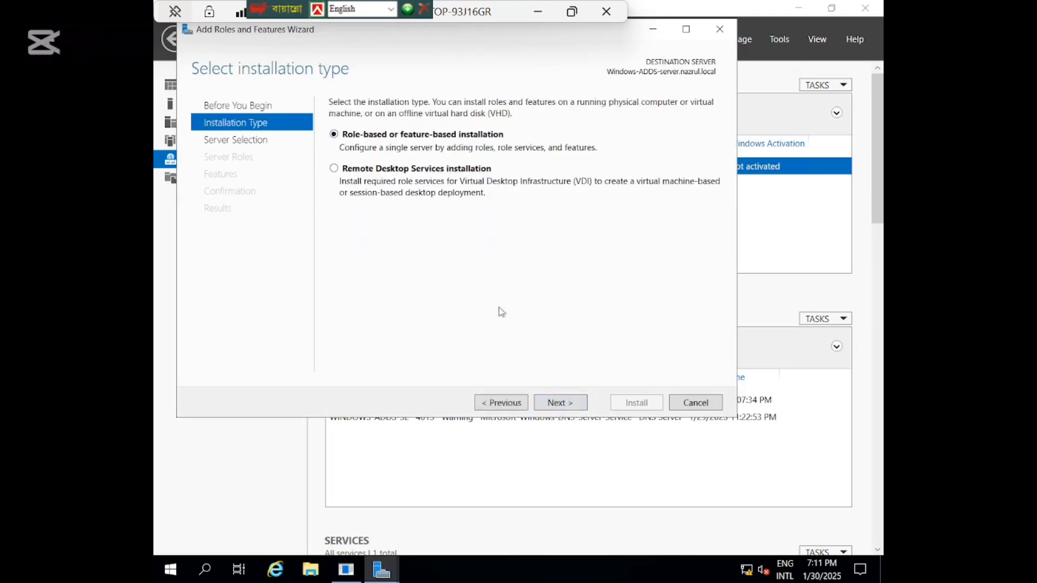
click(550, 406)
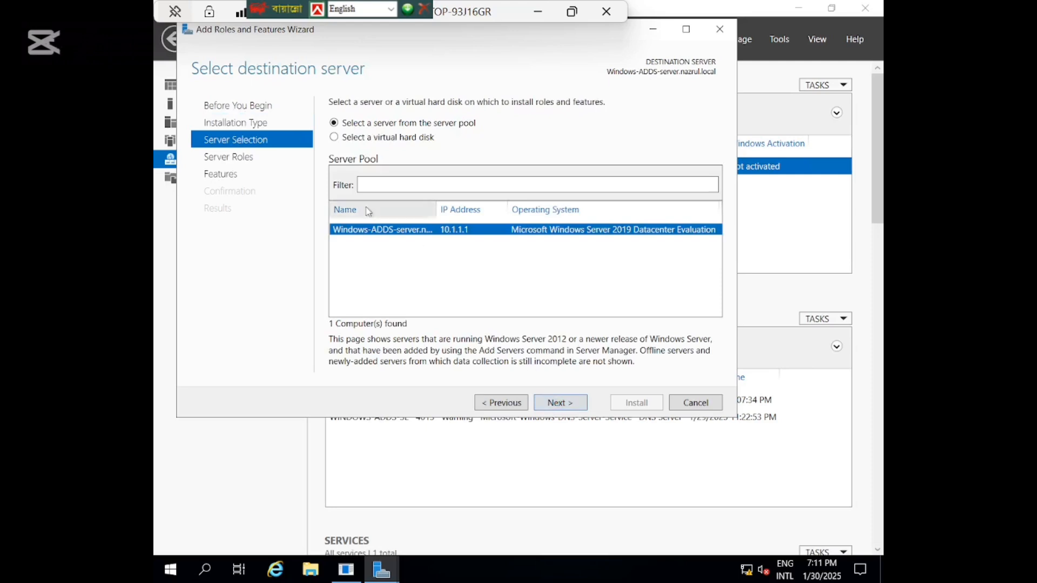
click(572, 406)
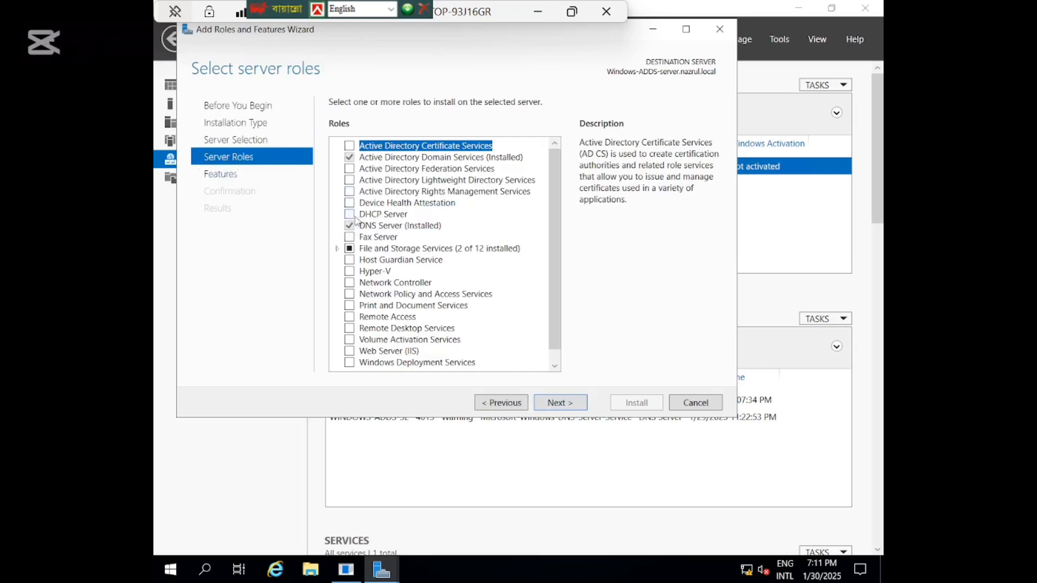
- Select the DHCP Server role with its required management tools, keeping the default features, and proceed to the installation confirmation
click(352, 215)
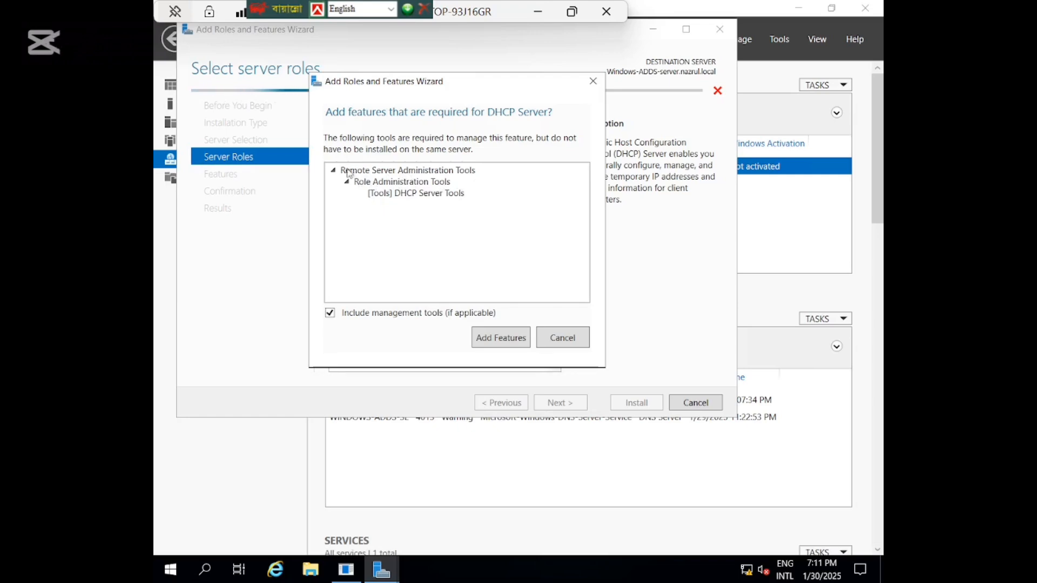
click(494, 342)
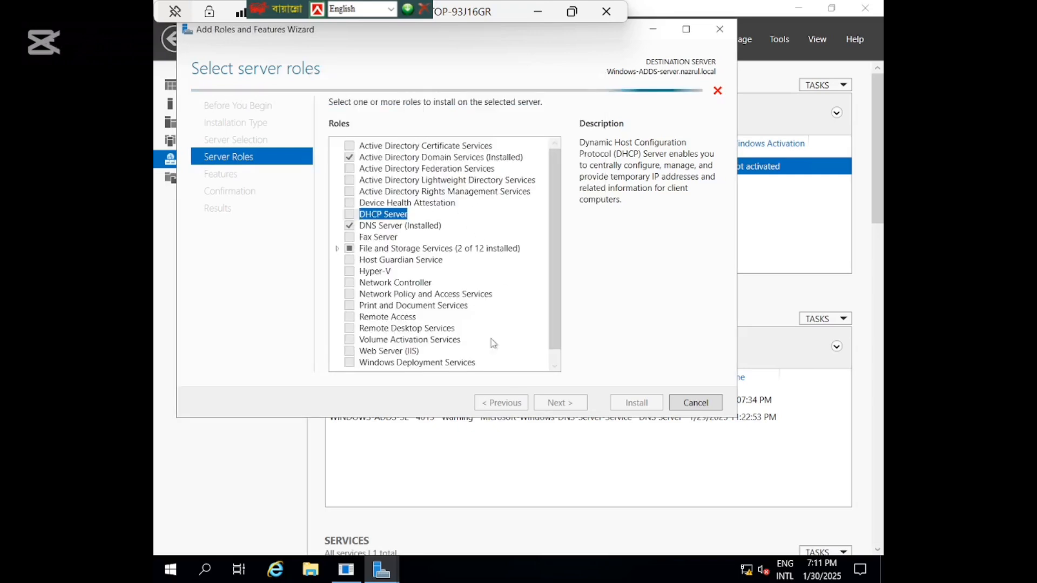
click(576, 406)
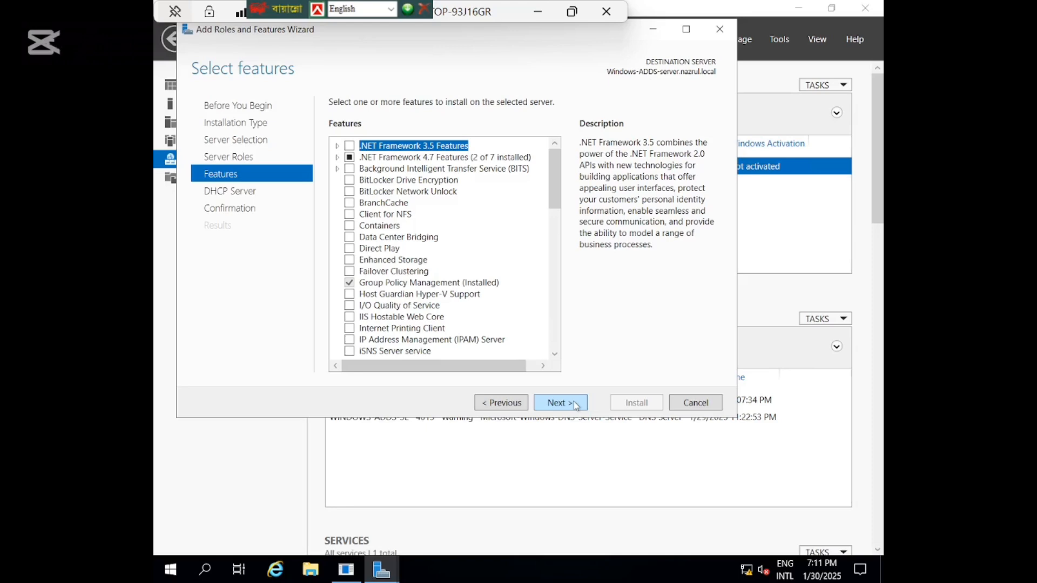
click(577, 406)
click(575, 406)
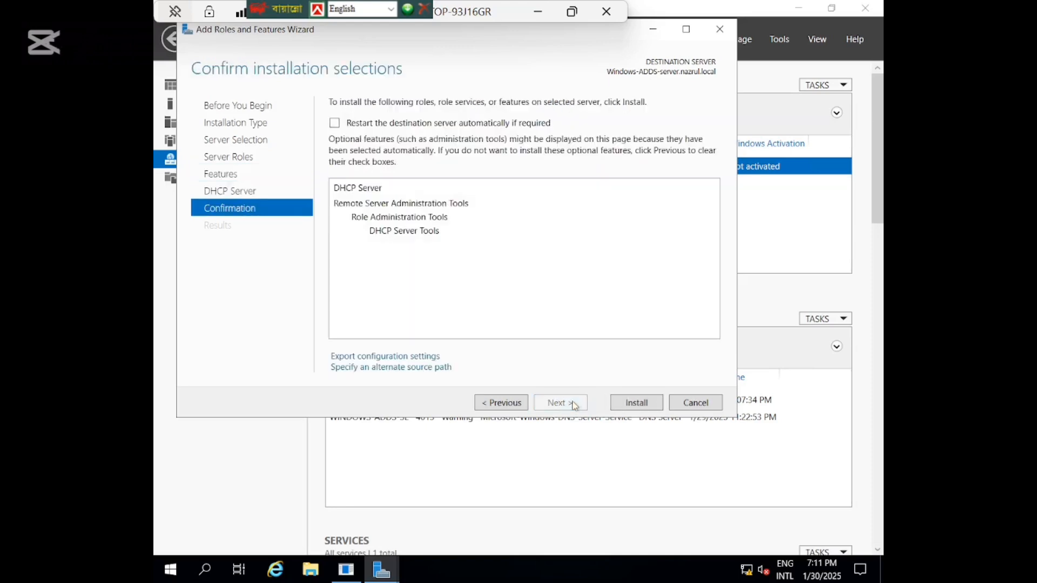
- Install the DHCP Server role with automatic restart allowed, then close the wizard and dismiss the shutdown reason dialog
click(335, 124)
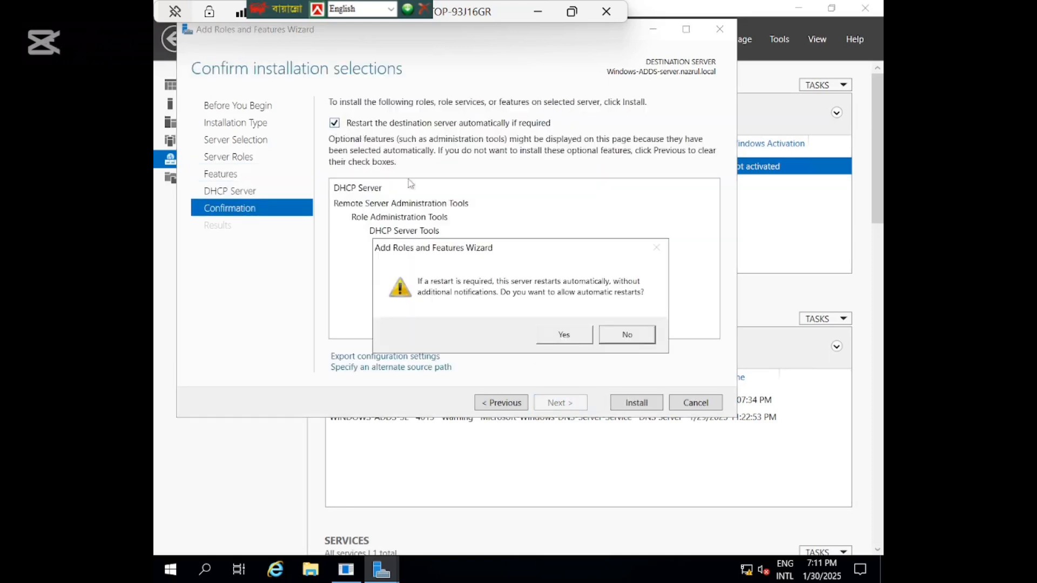
click(574, 339)
click(624, 410)
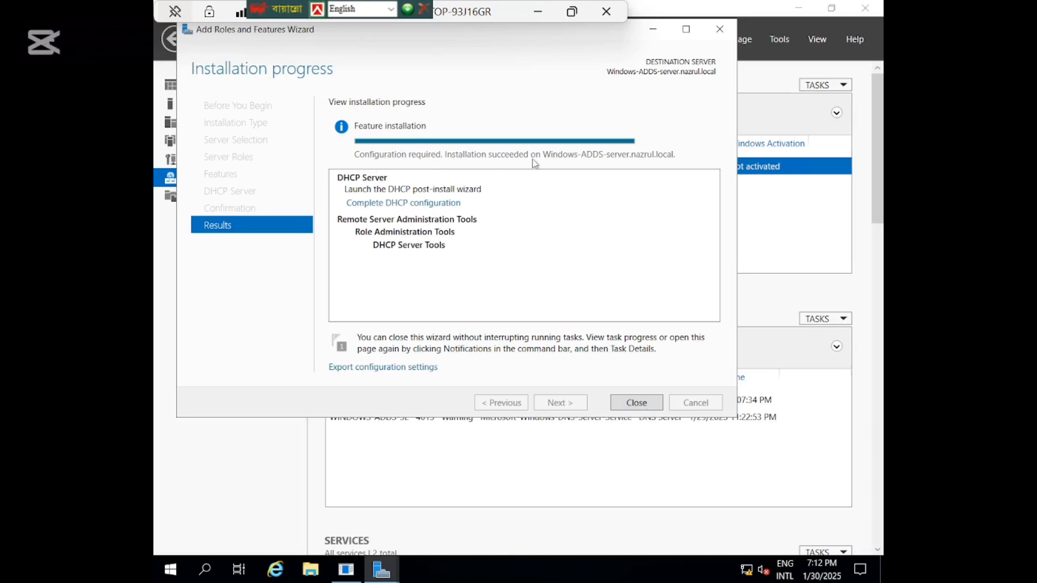
click(637, 403)
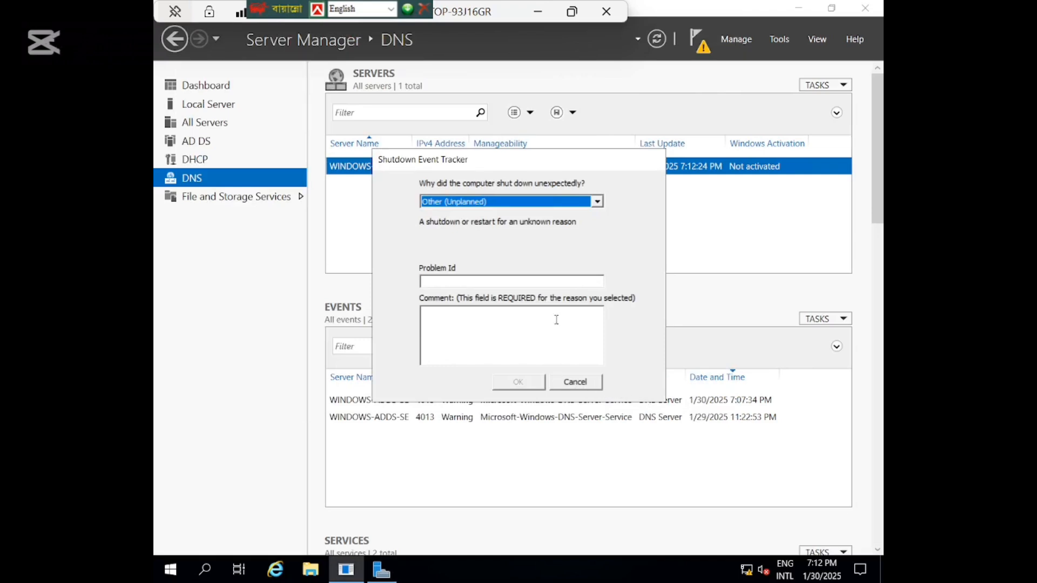
click(570, 386)
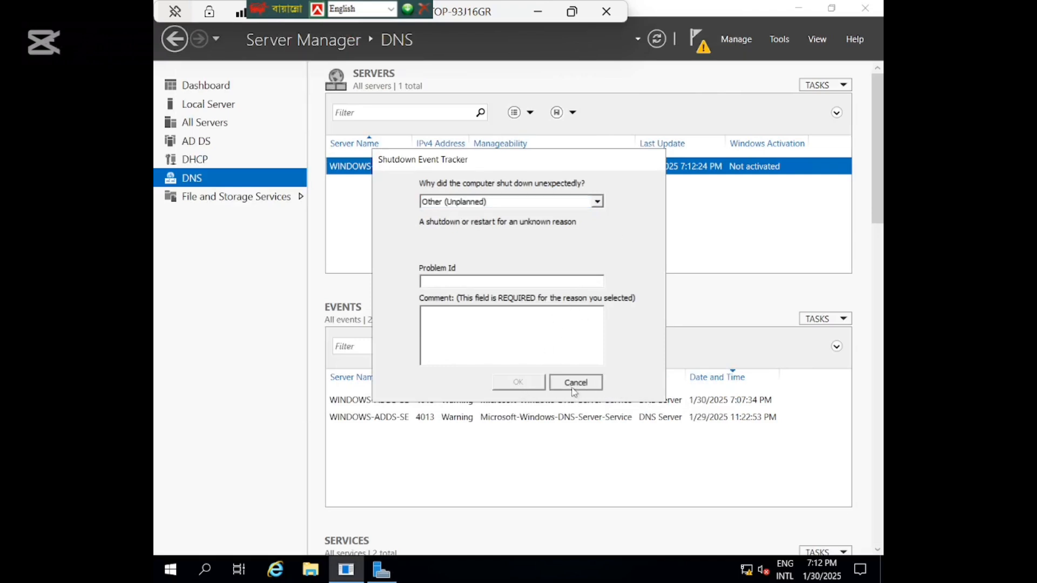
- Complete the DHCP post-install configuration, authorizing the server in AD DS with the prefilled administrator credentials
click(201, 160)
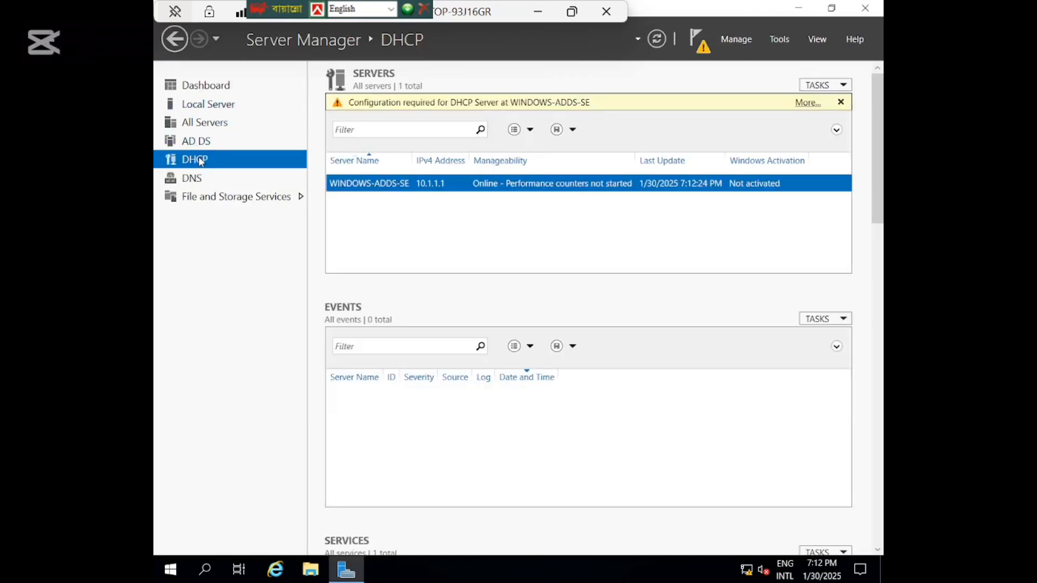
click(702, 52)
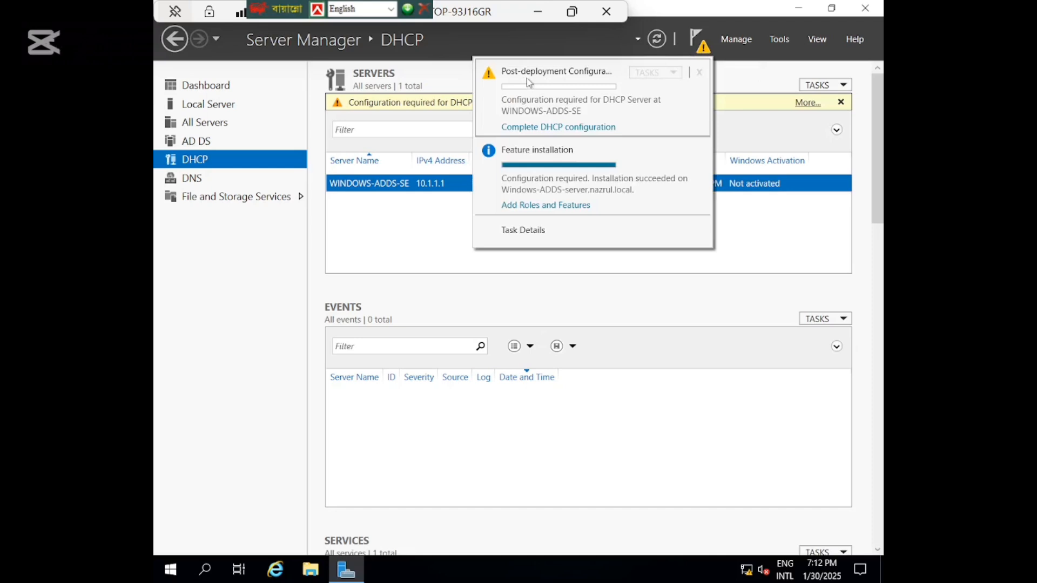
click(525, 130)
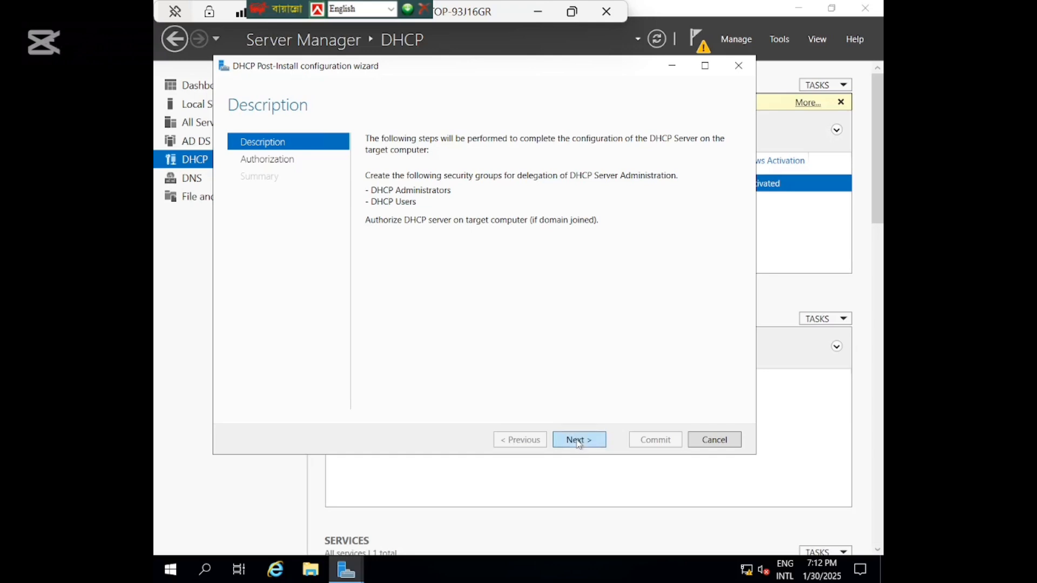
click(579, 440)
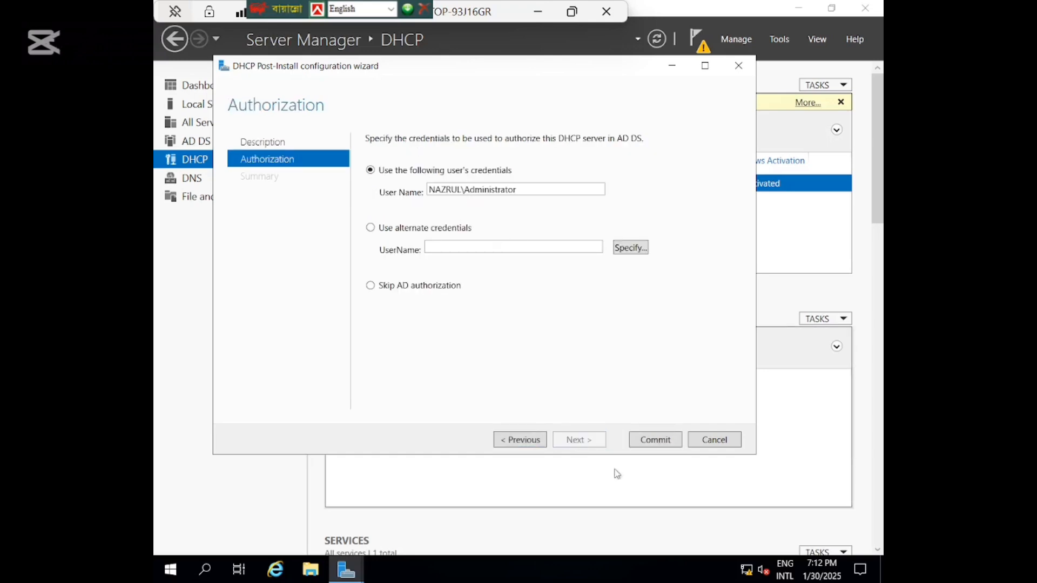
click(664, 442)
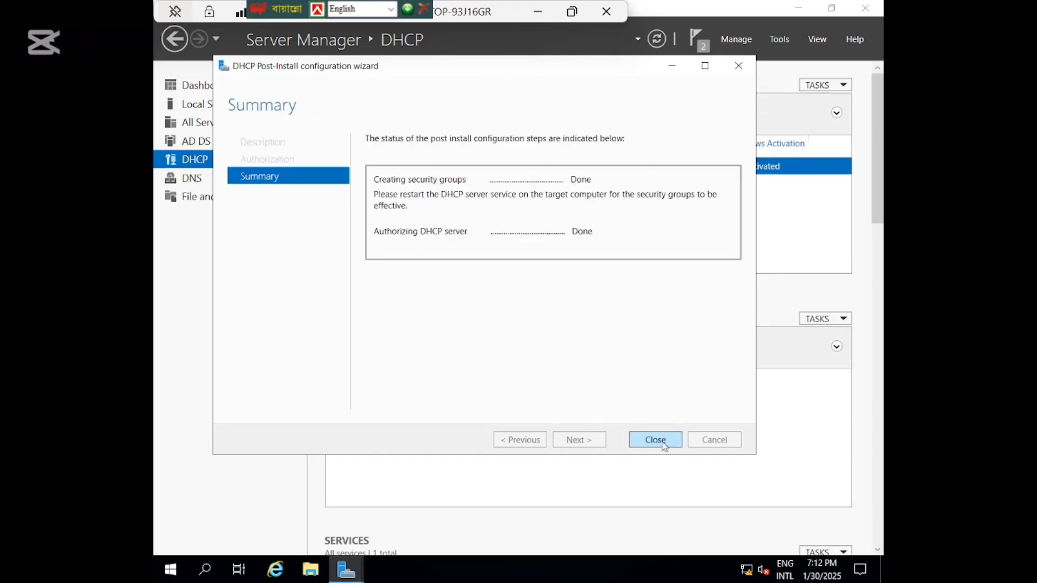
click(663, 443)
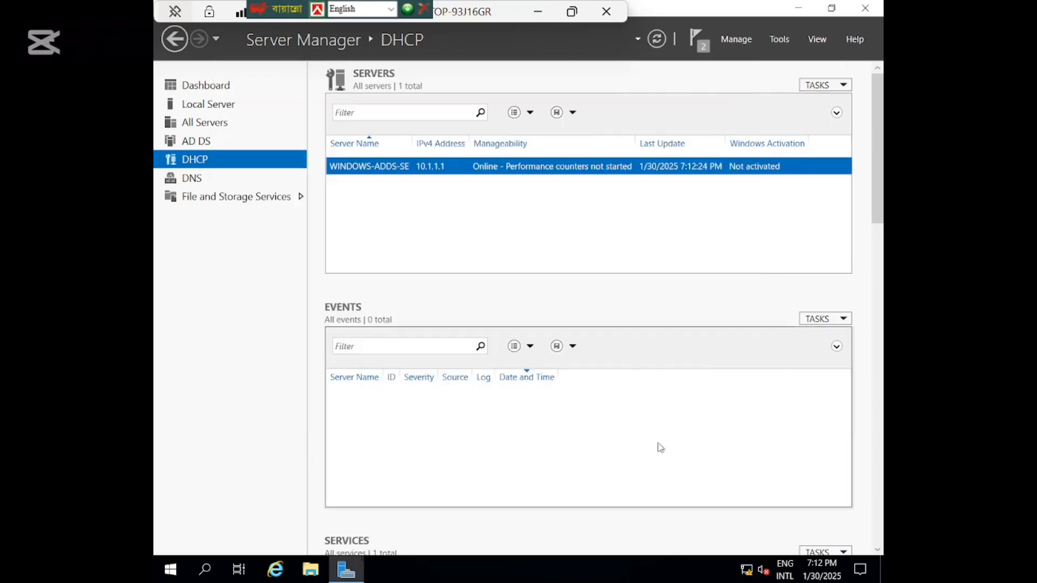
click(697, 40)
click(697, 41)
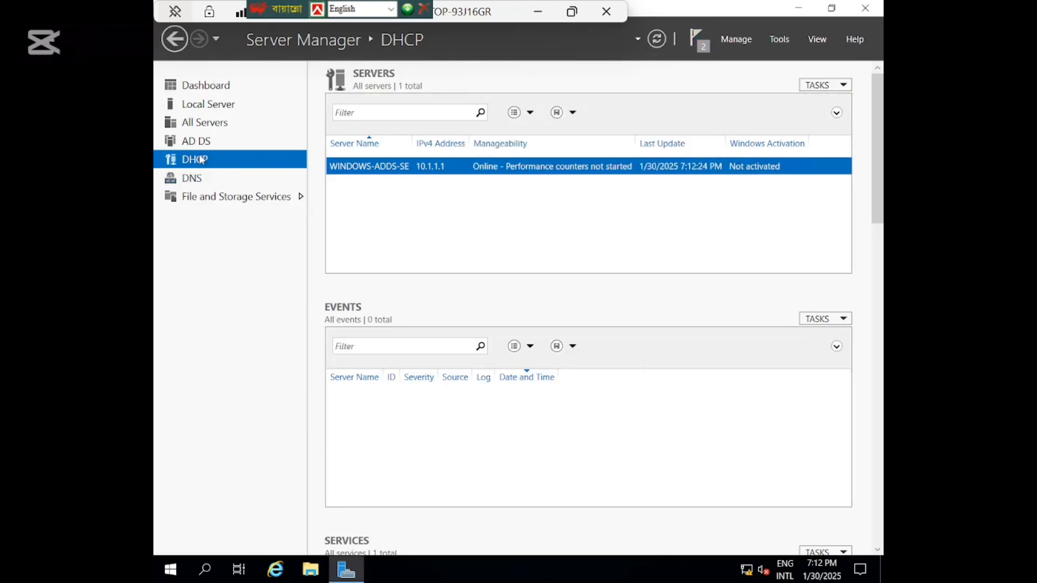
- Open DHCP Manager for the server, expand its IPv4 node and widen the console tree
right_click(397, 171)
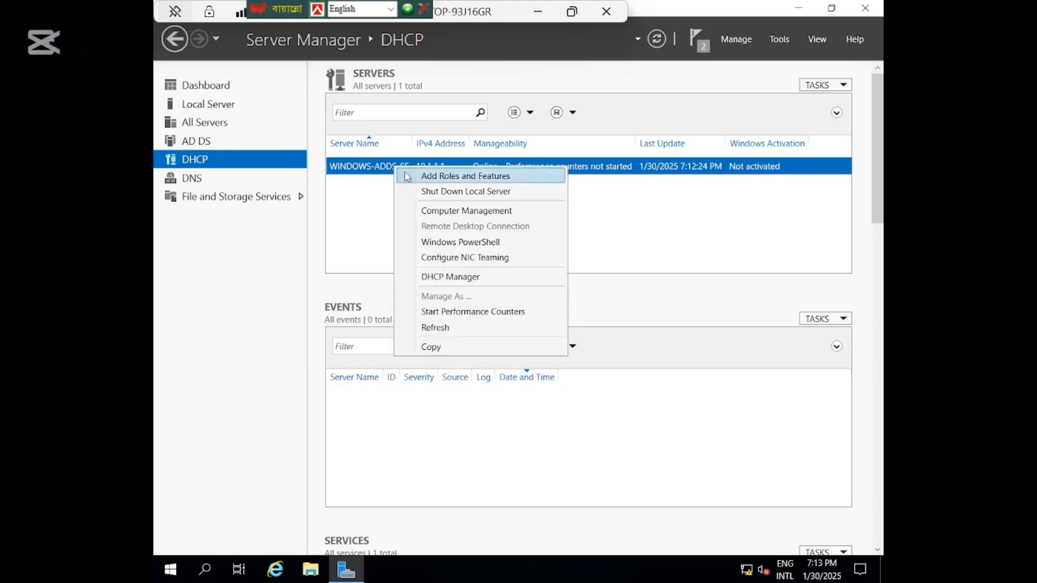
click(440, 277)
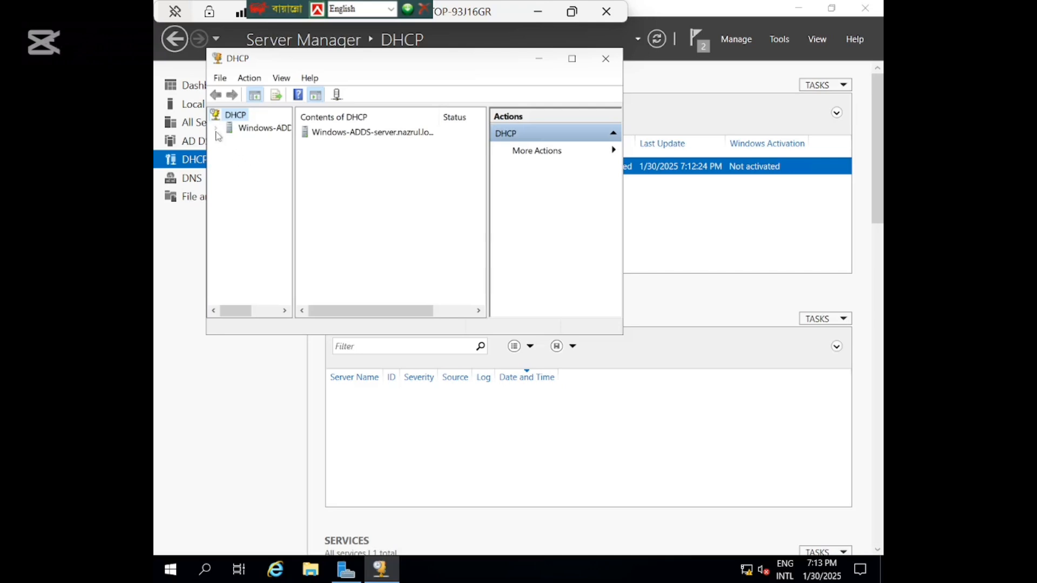
click(216, 129)
click(230, 142)
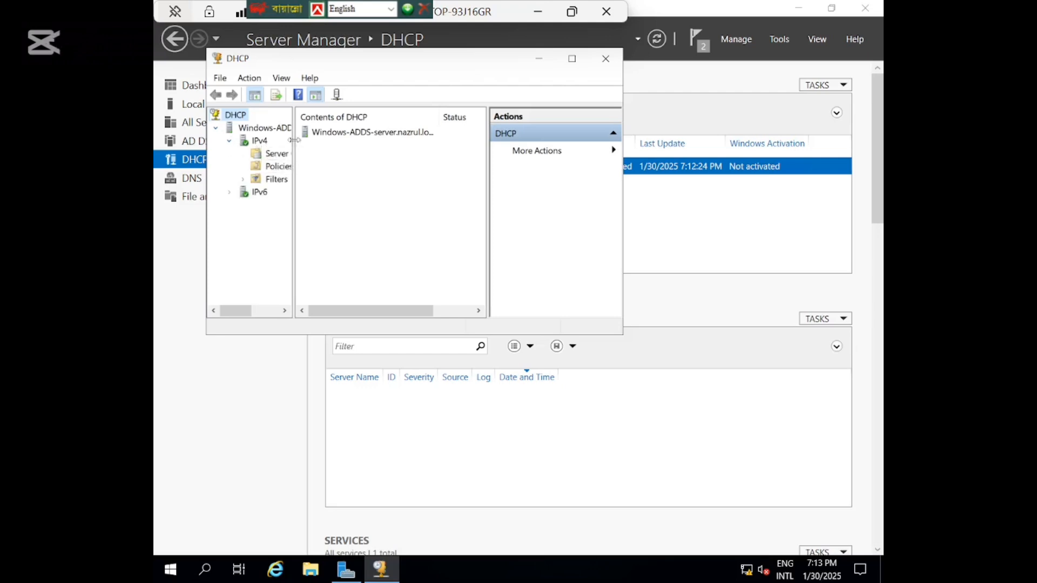
drag(298, 143, 361, 153)
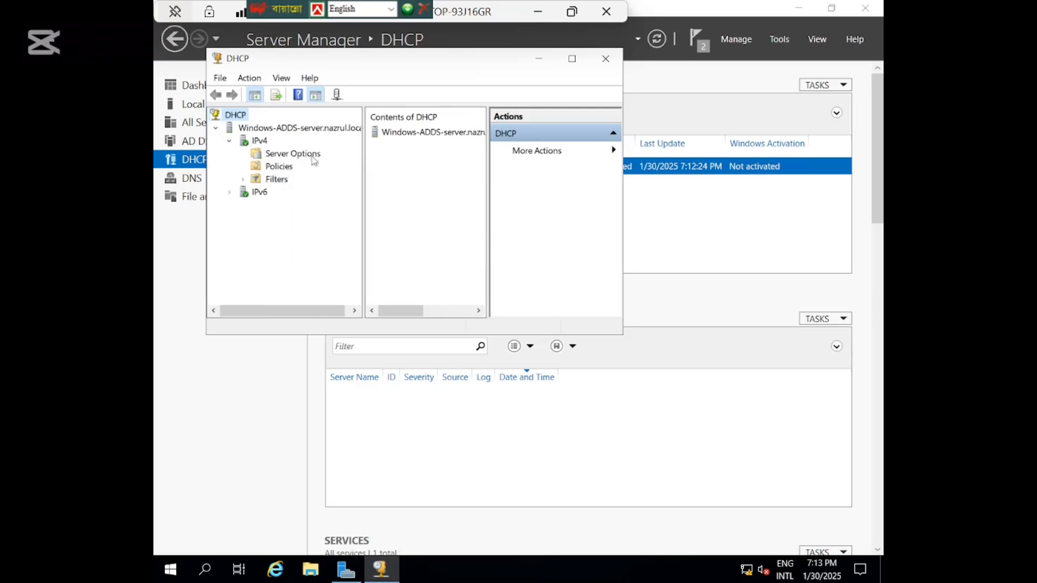
- Start a new scope under IPv4 and name it IP-DHCP1-10
right_click(258, 143)
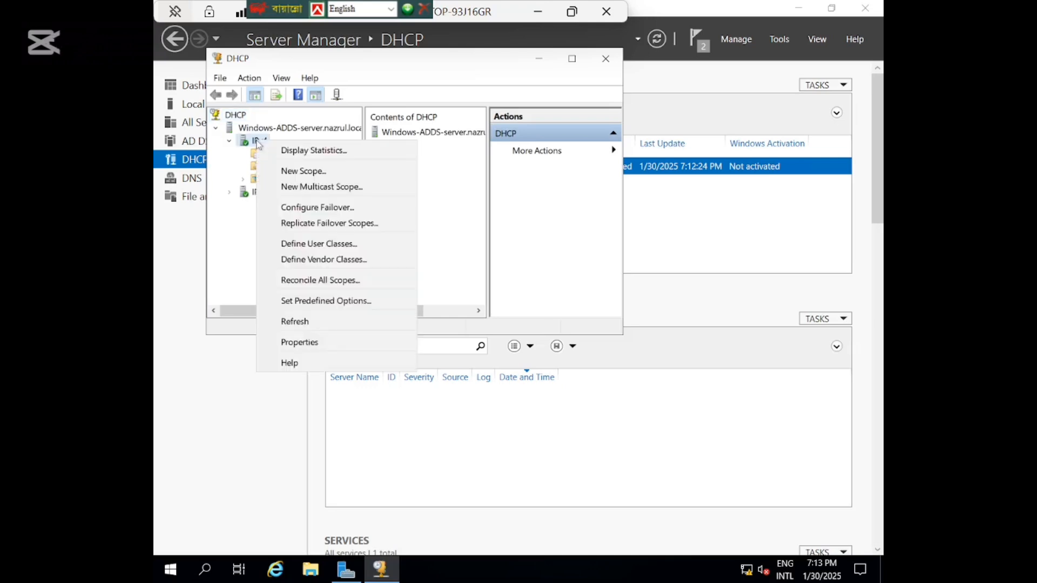
click(283, 172)
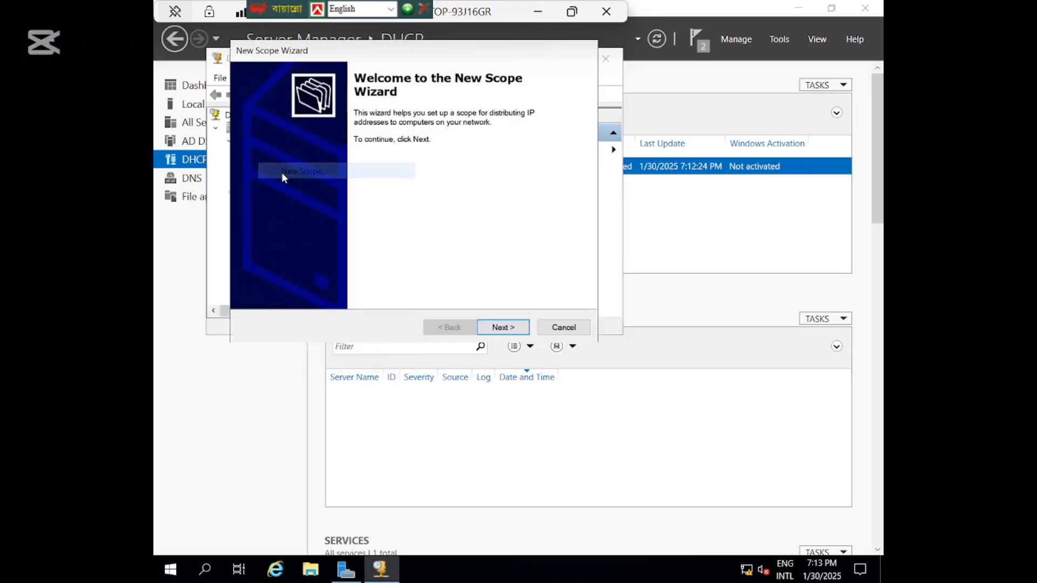
click(491, 328)
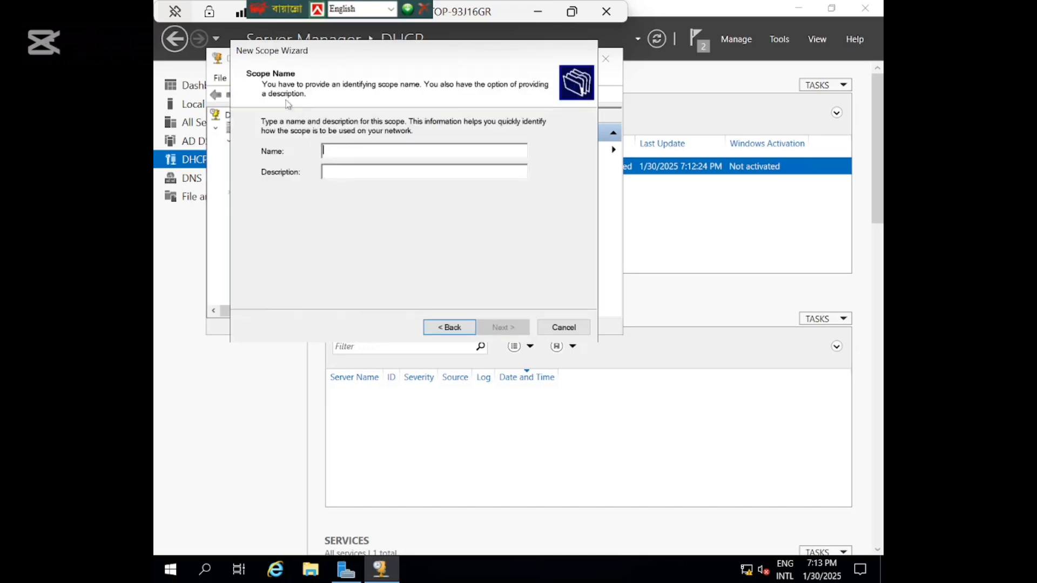
text(l)
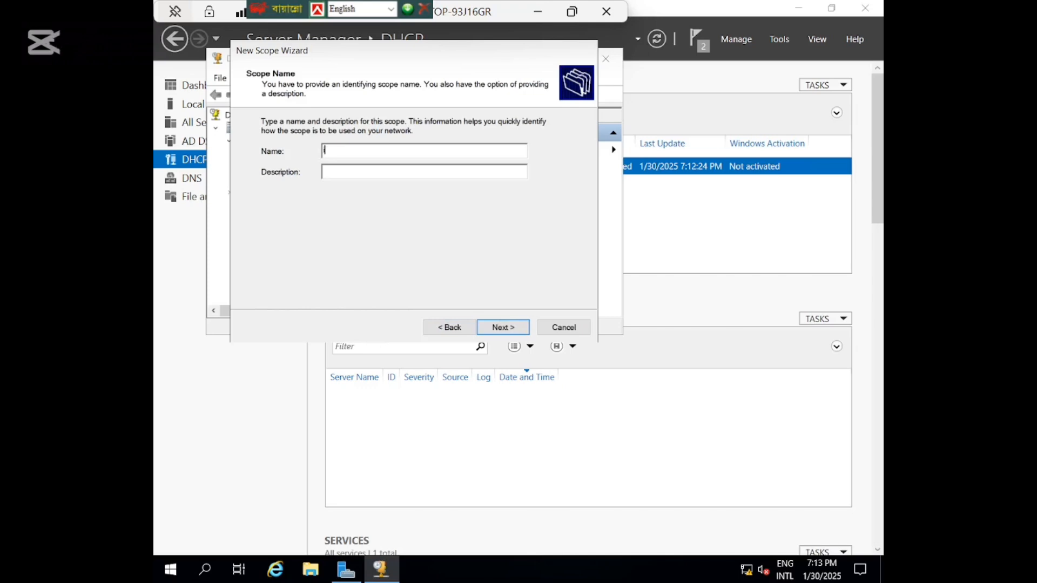
key(BackSpace)
text(IP-or)
key(BackSpace)
key(BackSpace)
text(DHCOP)
key(BackSpace)
key(BackSpace)
text(P1-10)
click(519, 329)
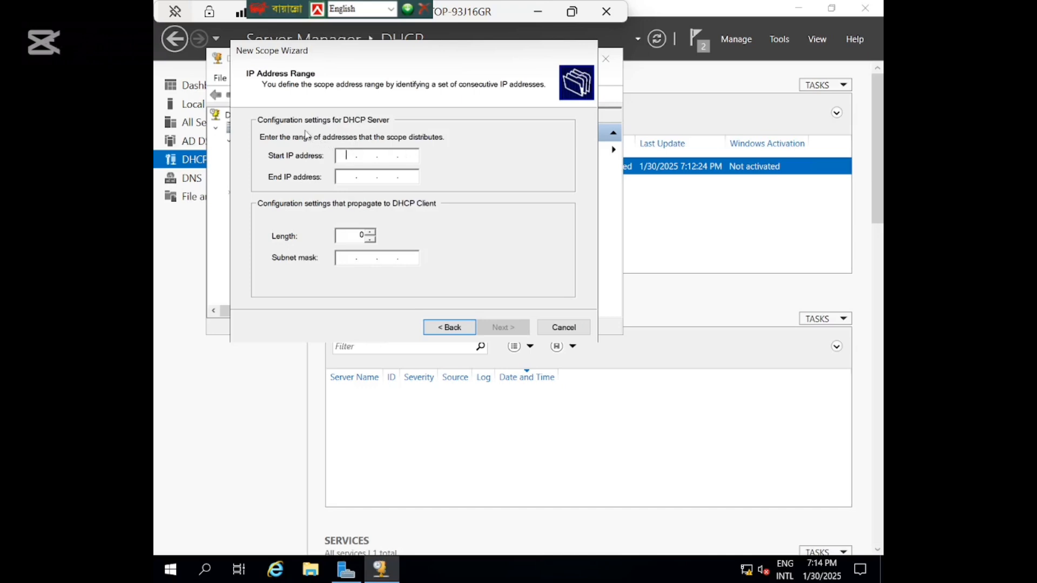
- Set the scope's address range from 10.1.1.1 to 10.1.1.100, keeping the subnet mask length of 8
text(10.1.1.1)
click(339, 179)
text(10 )
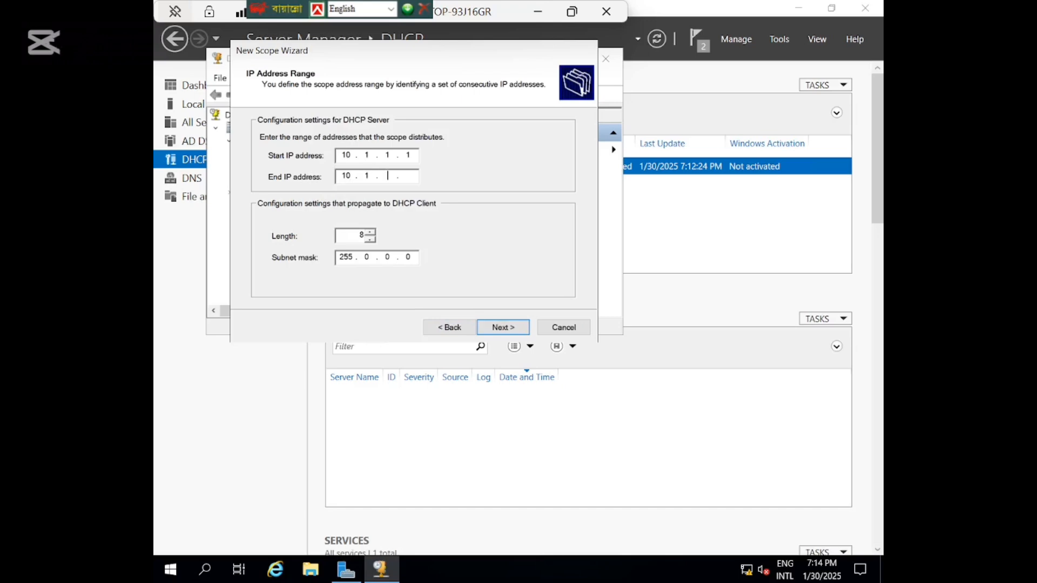
text(. 1 . 1 . 100)
click(370, 232)
click(370, 239)
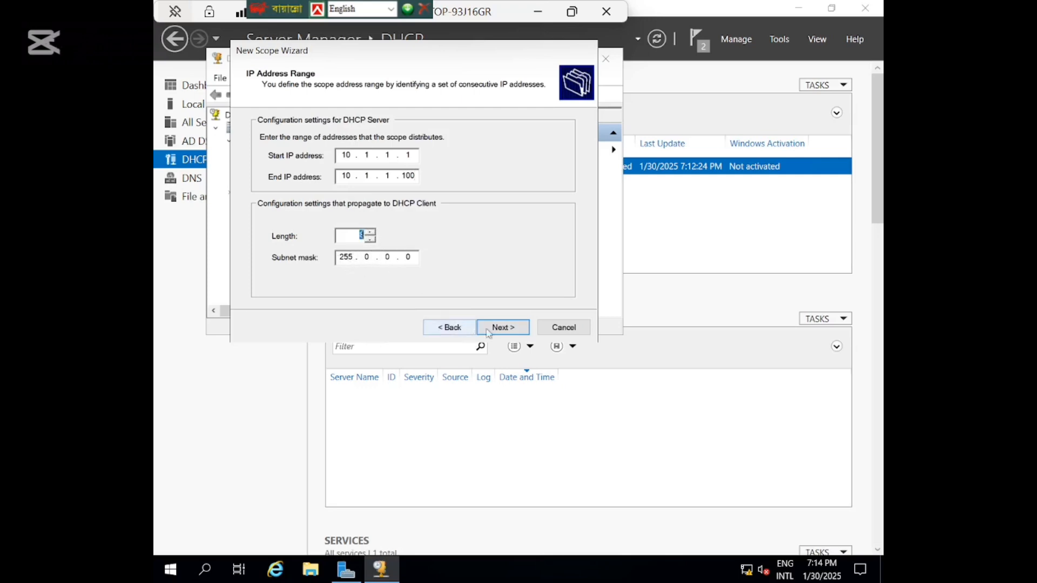
click(508, 328)
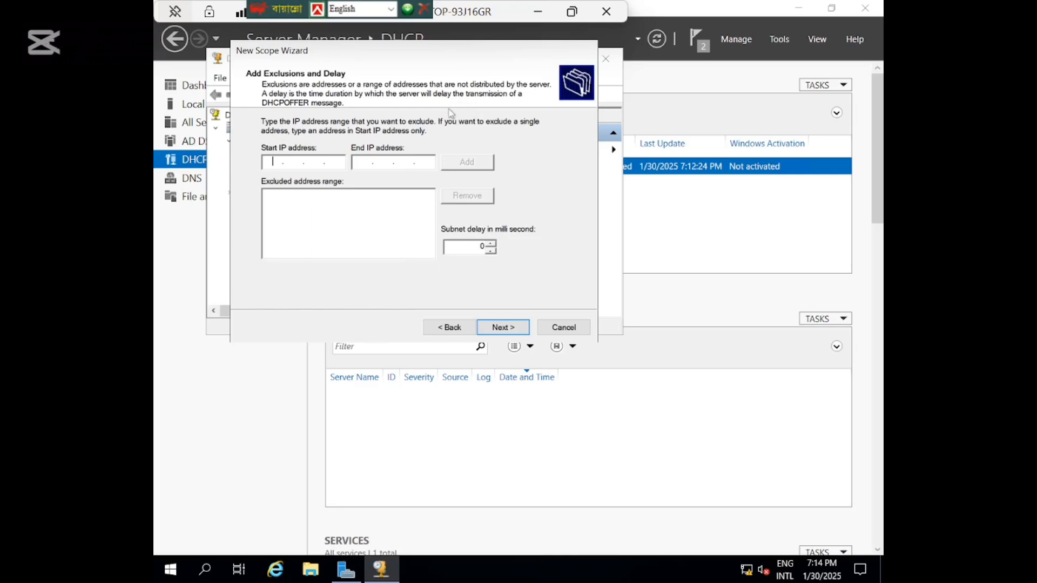
- Accept the scope's default exclusions and lease duration, choose to configure DHCP options now, and proceed without a router to the DNS settings
click(505, 329)
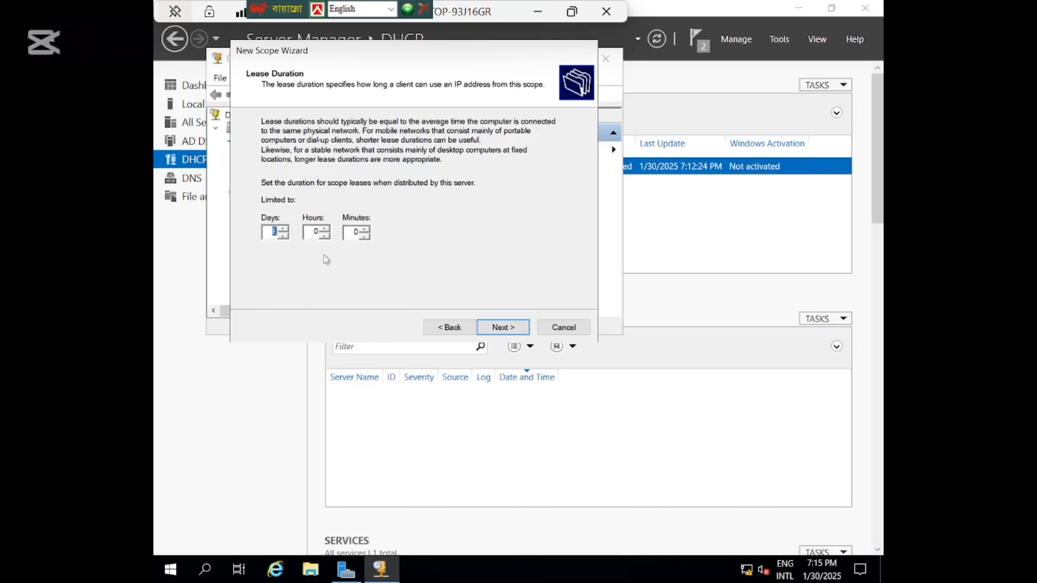
click(513, 329)
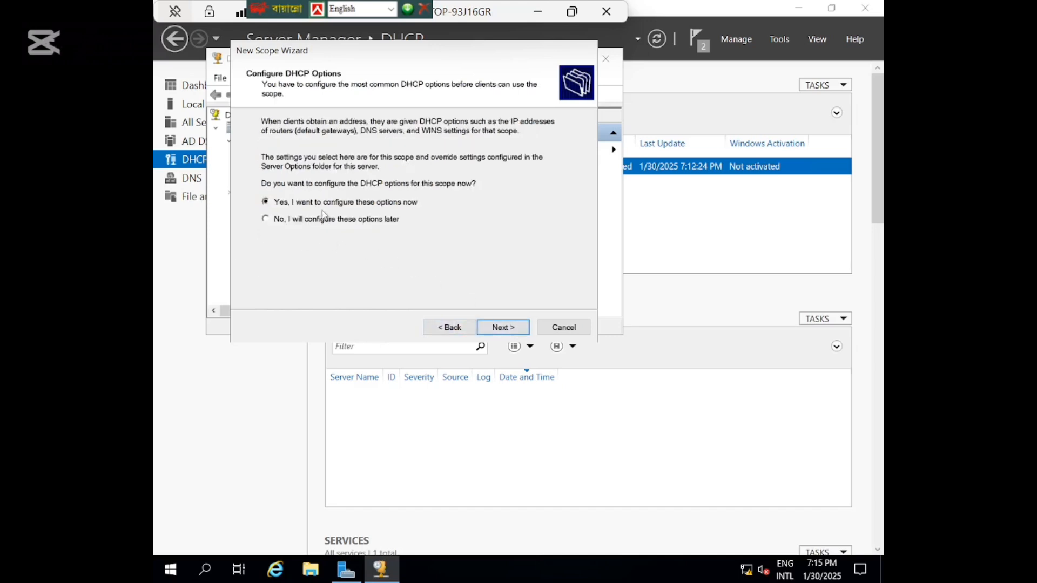
click(509, 331)
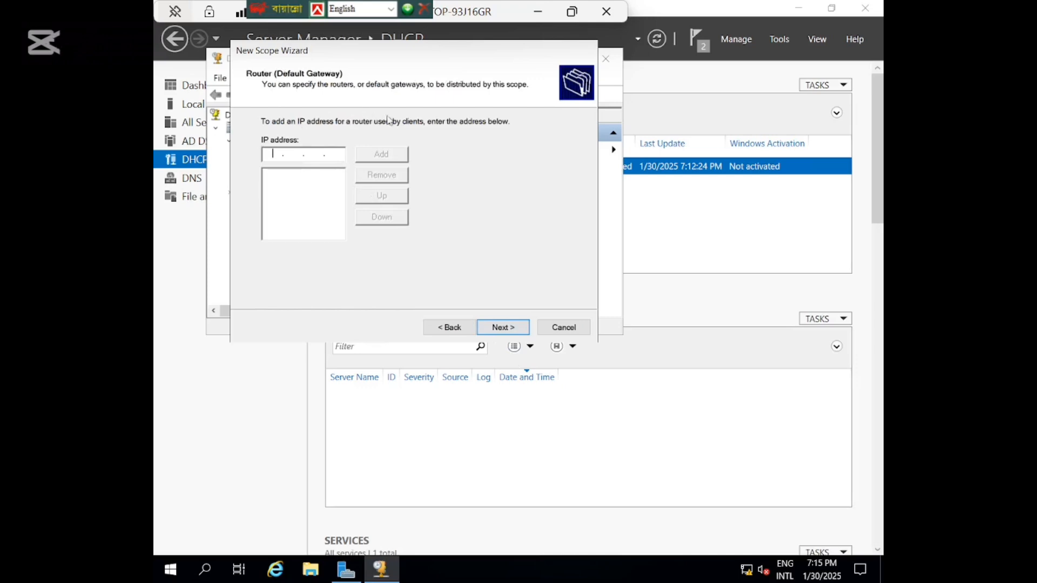
click(488, 331)
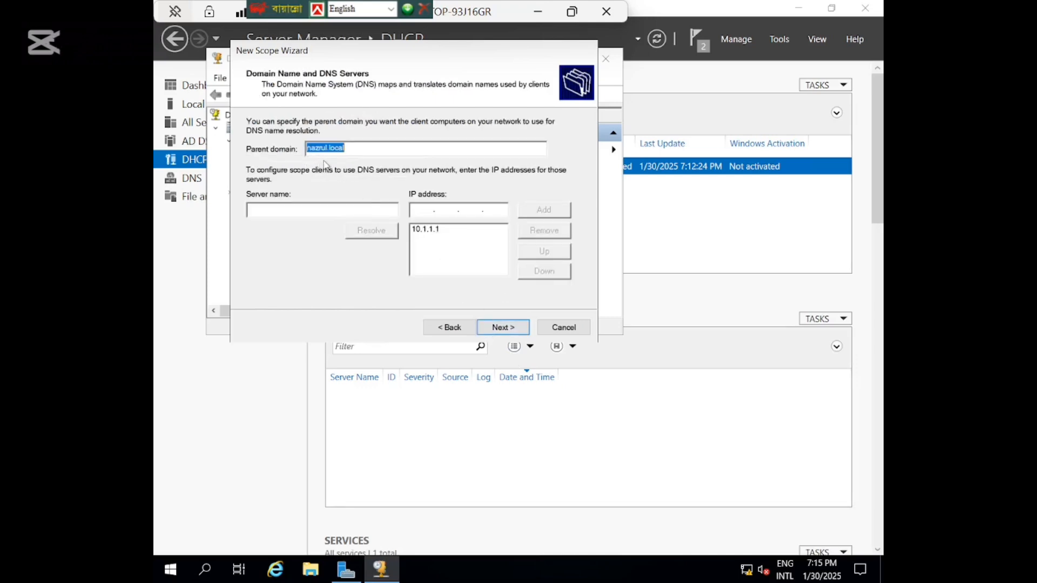
click(453, 329)
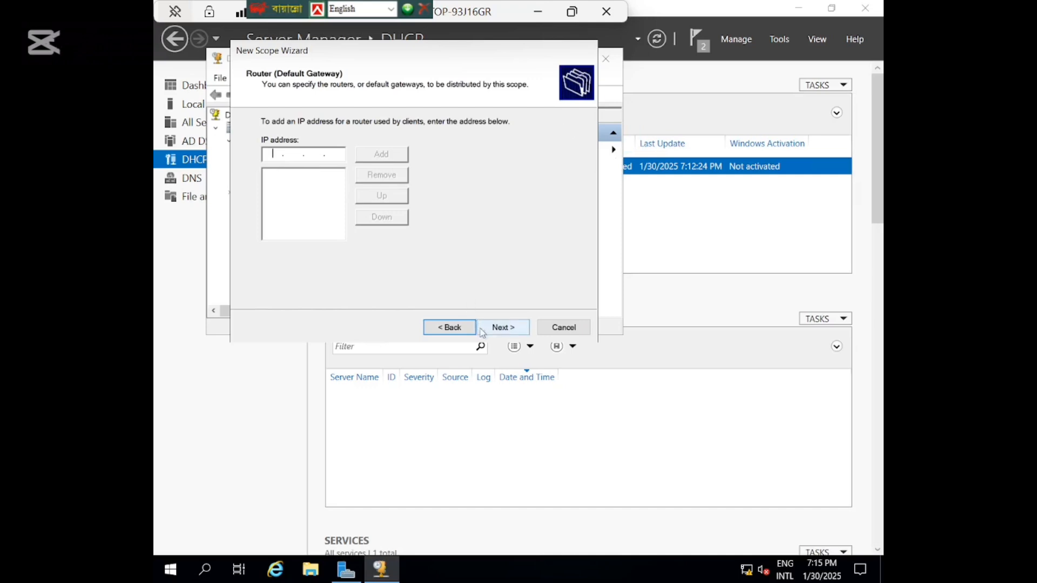
click(517, 331)
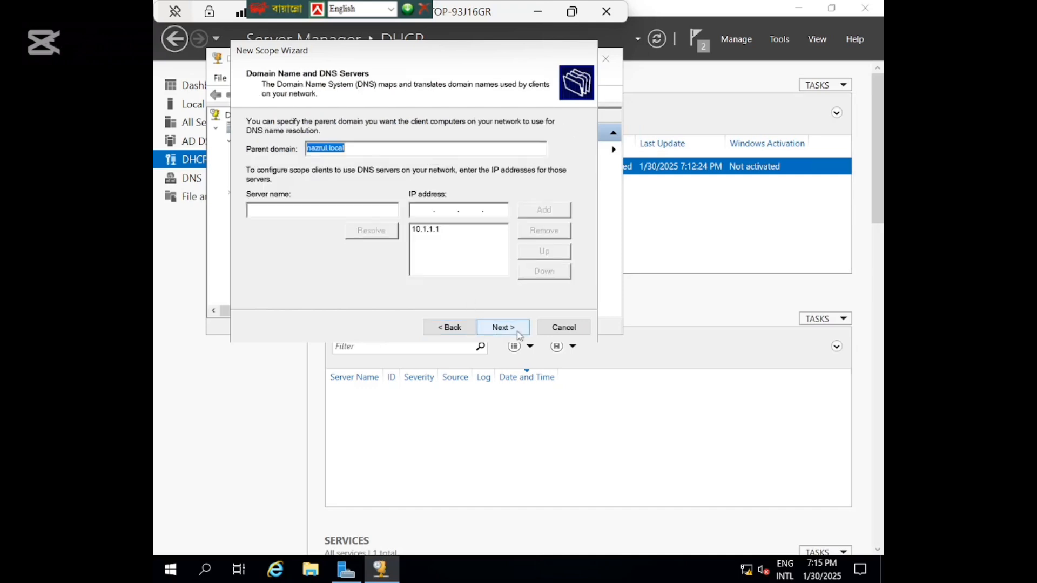
- Enter ADDS- as the DNS server name and move the wizard aside to check the server's name in Server Manager
click(285, 209)
drag(316, 57, 571, 103)
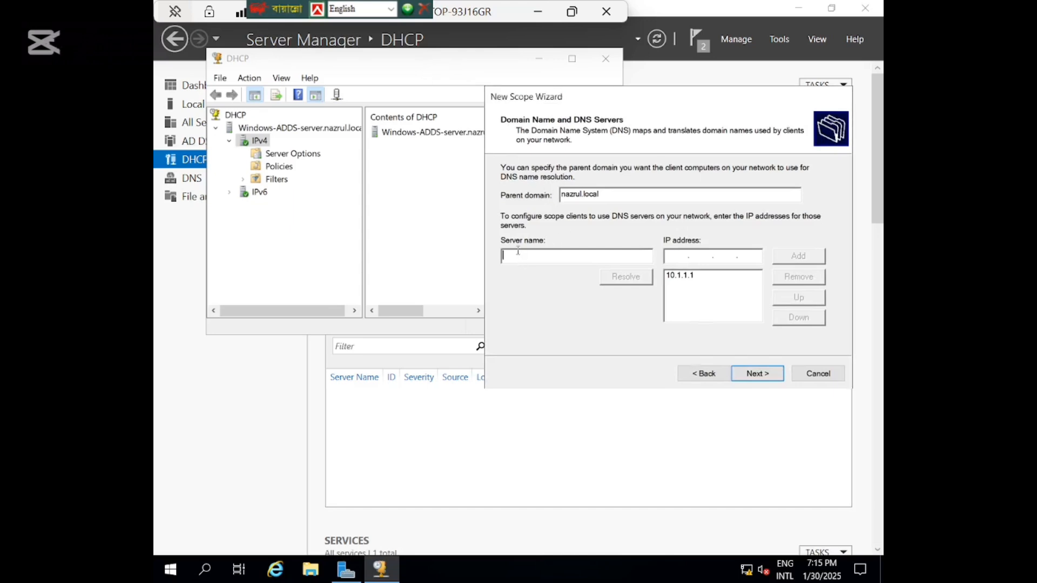
text(ADDS)
drag(294, 9, 666, 8)
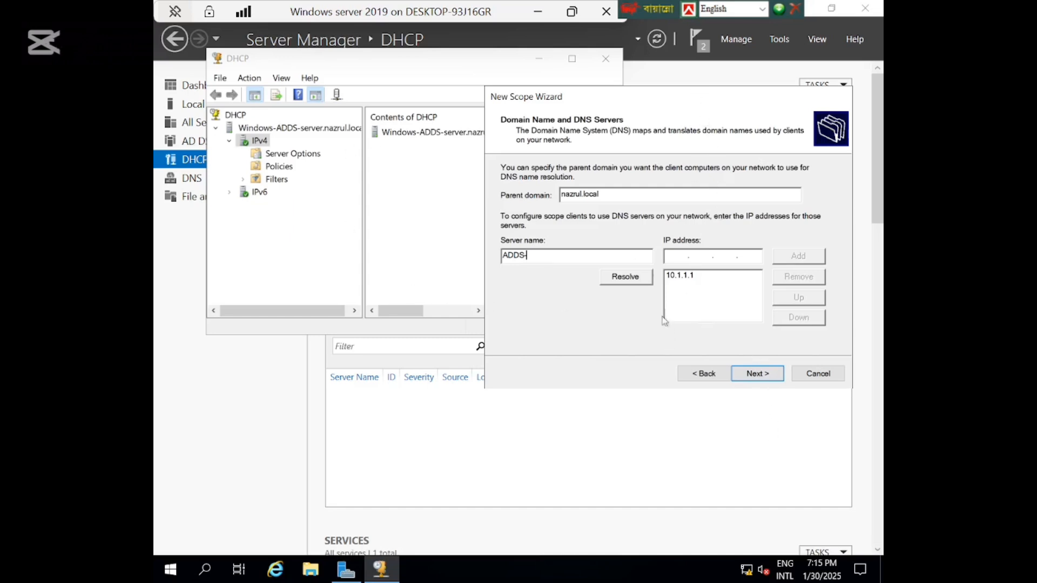
drag(790, 98, 767, 414)
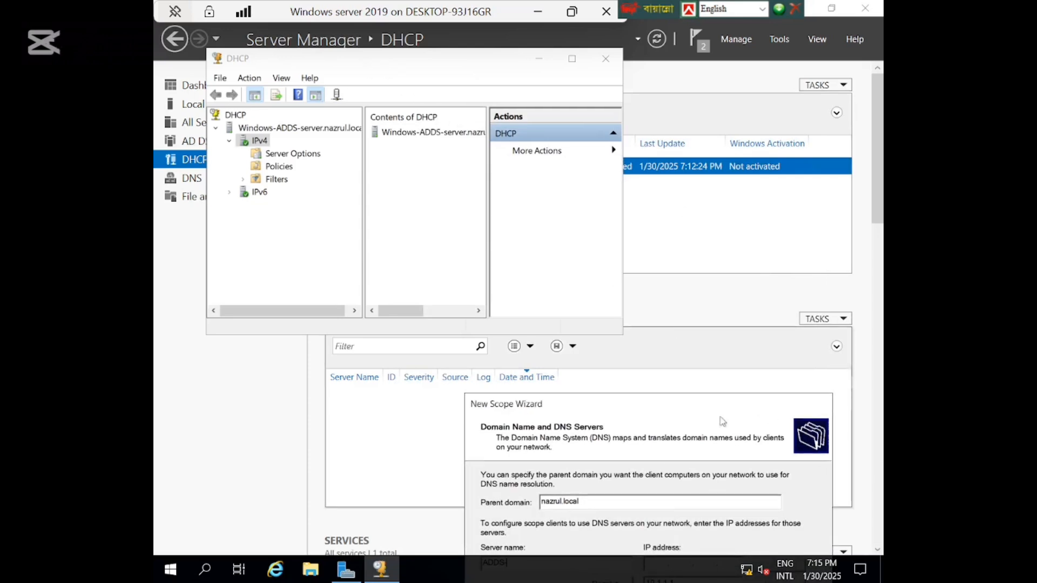
click(666, 391)
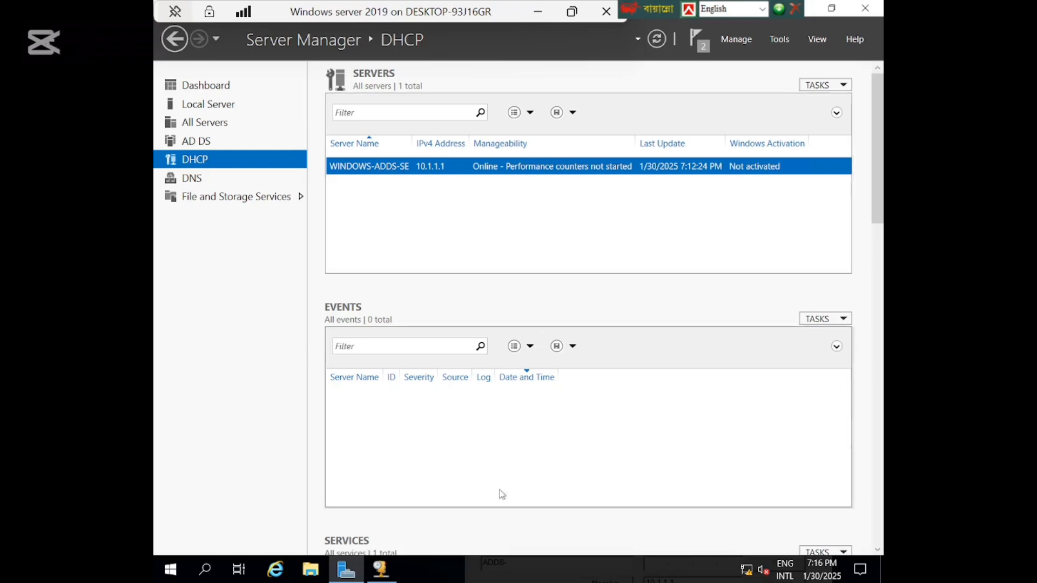
mouse_move(348, 572)
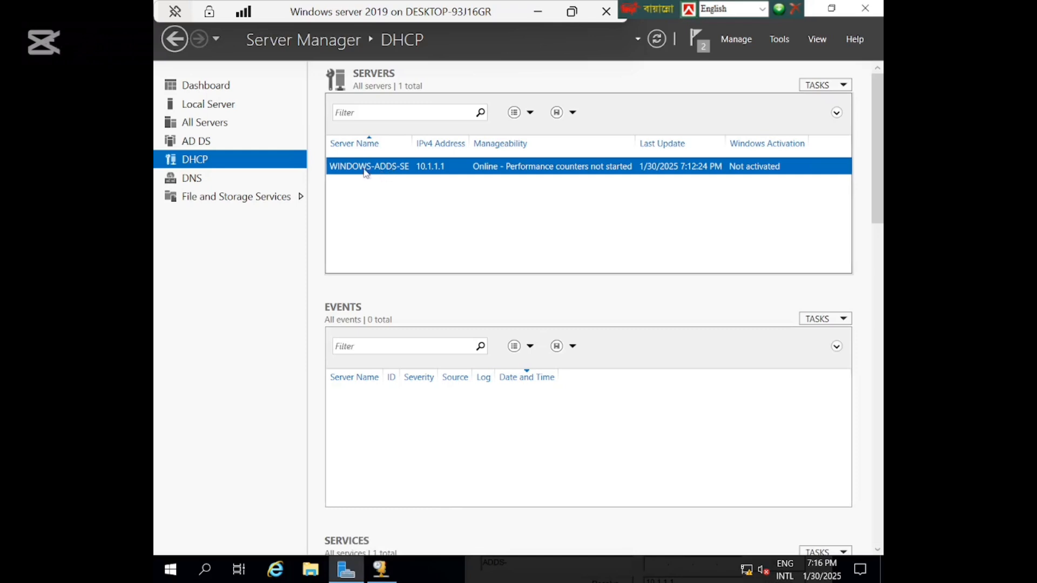
- Open a new DHCP Manager window for the listed server and expand its server and IPv4 nodes
right_click(443, 172)
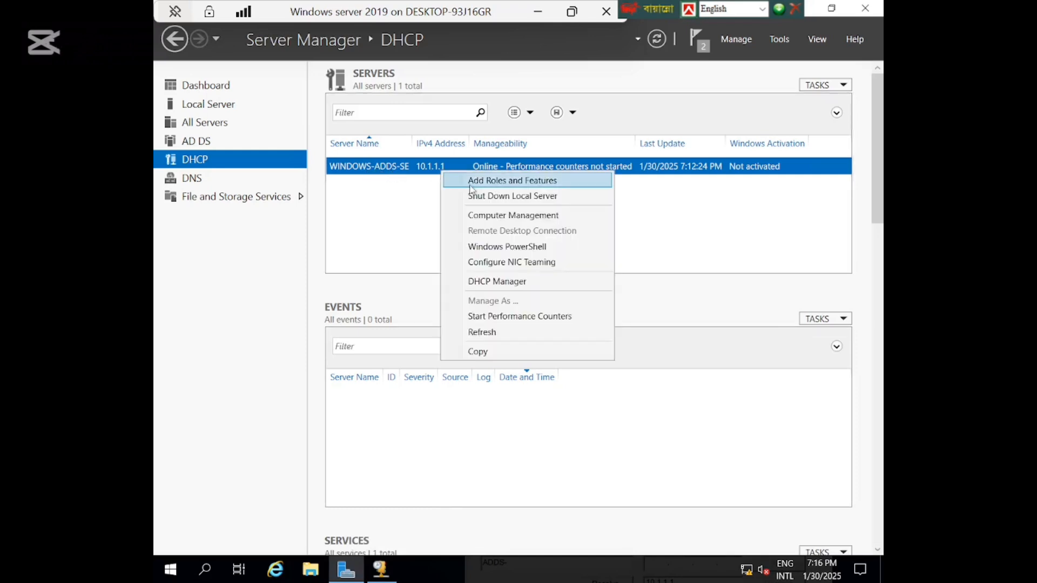
click(495, 281)
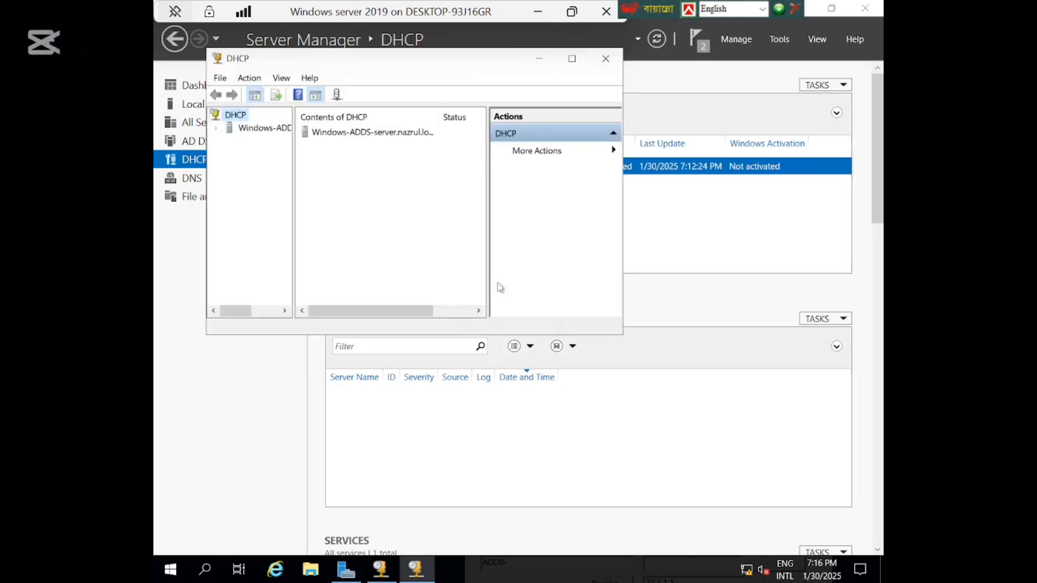
click(217, 129)
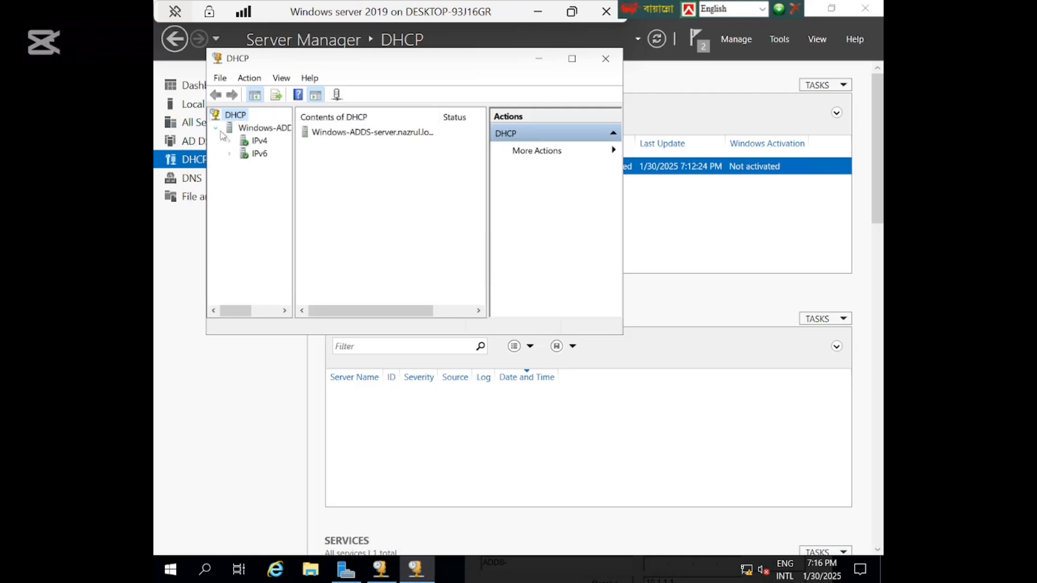
right_click(250, 141)
click(247, 244)
click(228, 141)
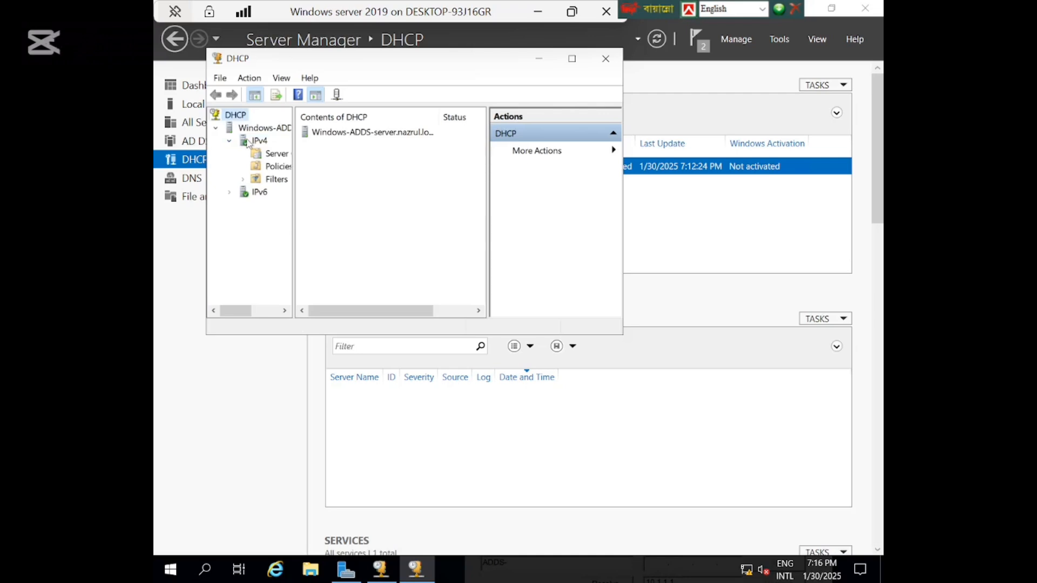
- Start a new IPv4 scope with the name DHCP and the description 1-100
right_click(248, 142)
click(329, 173)
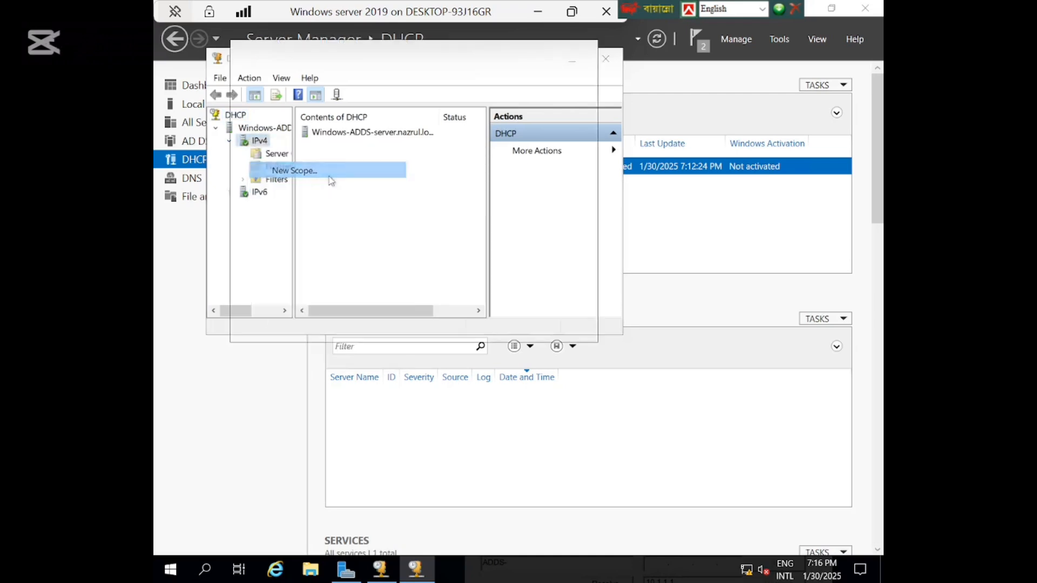
click(511, 326)
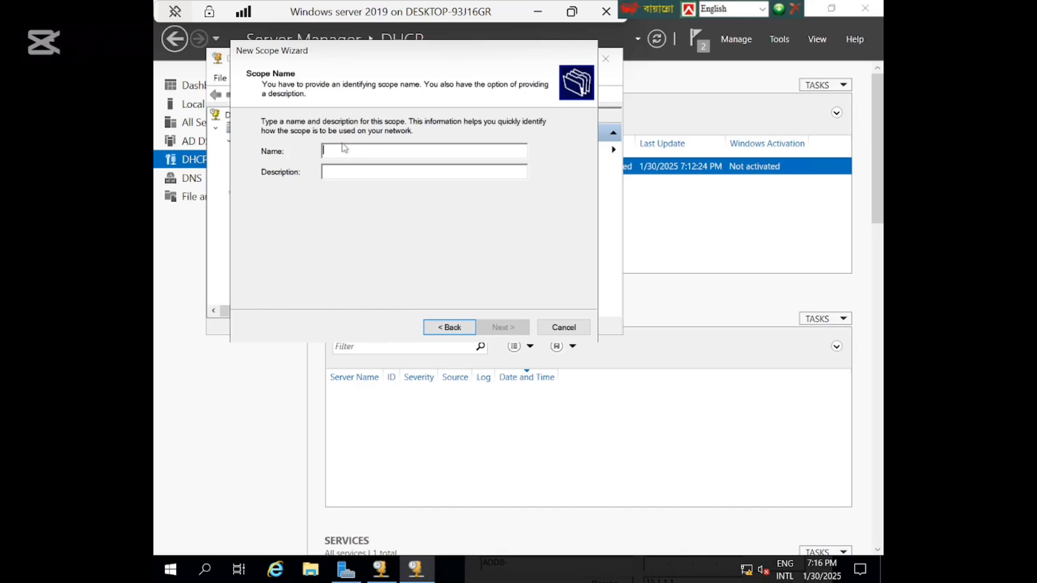
text(DHCP)
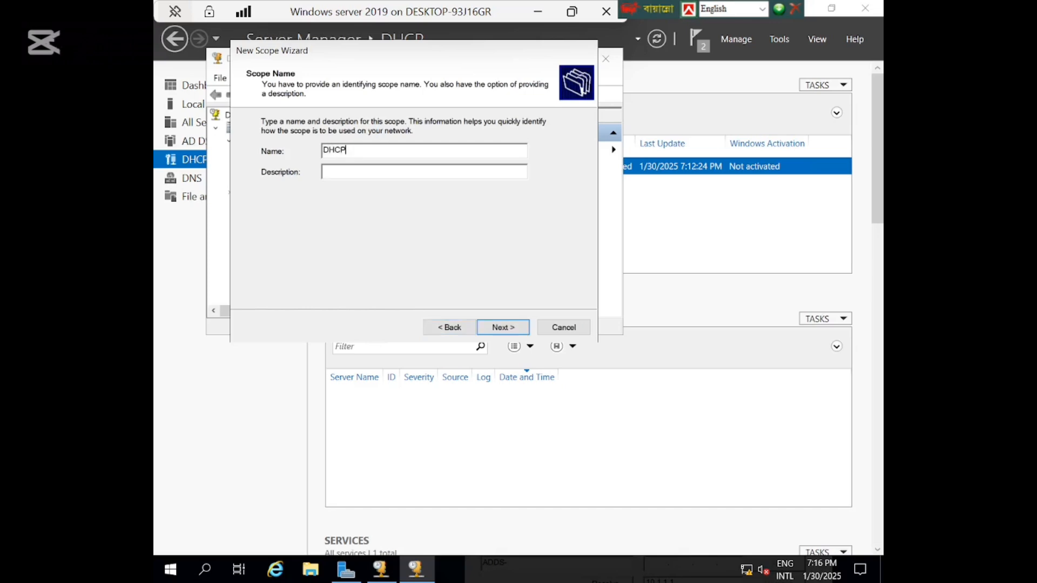
click(344, 176)
text(1-100)
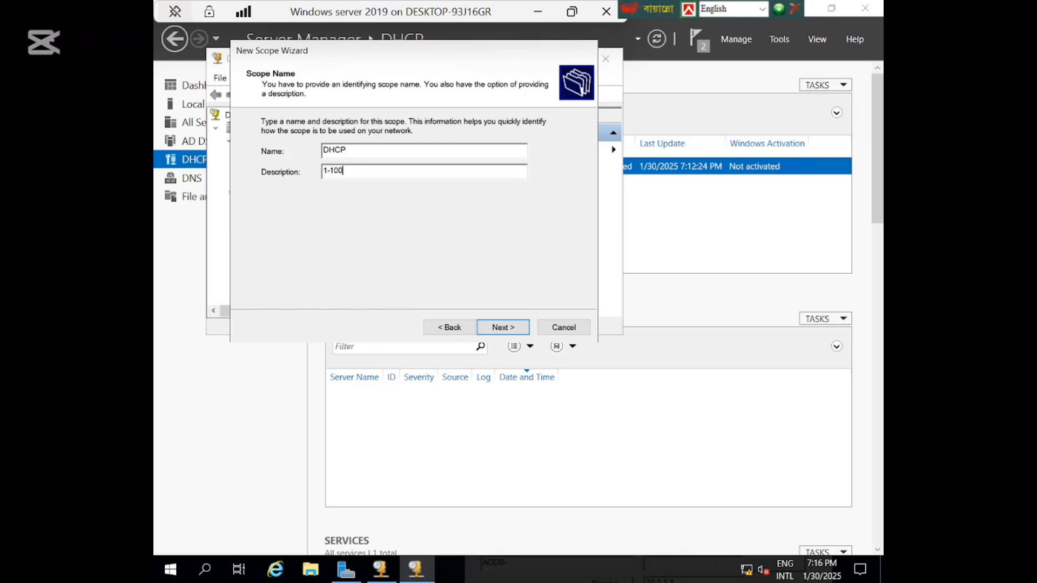
click(493, 326)
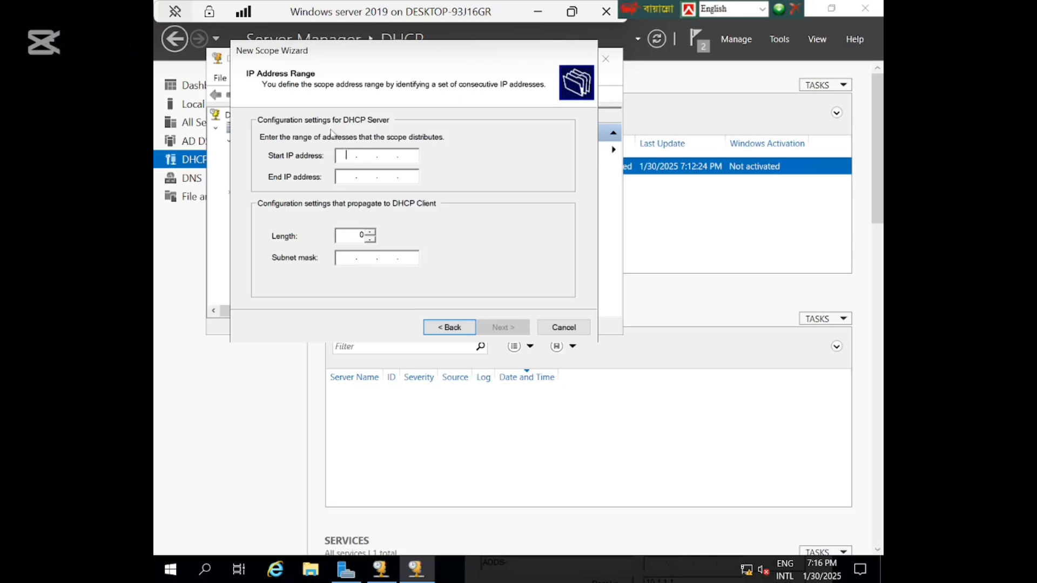
- Set the DHCP scope's start address to 10.1.1.1 and end address to 10.1.1.100, keeping the suggested subnet mask
text(10.1.1.1)
key(Tab)
text(10 )
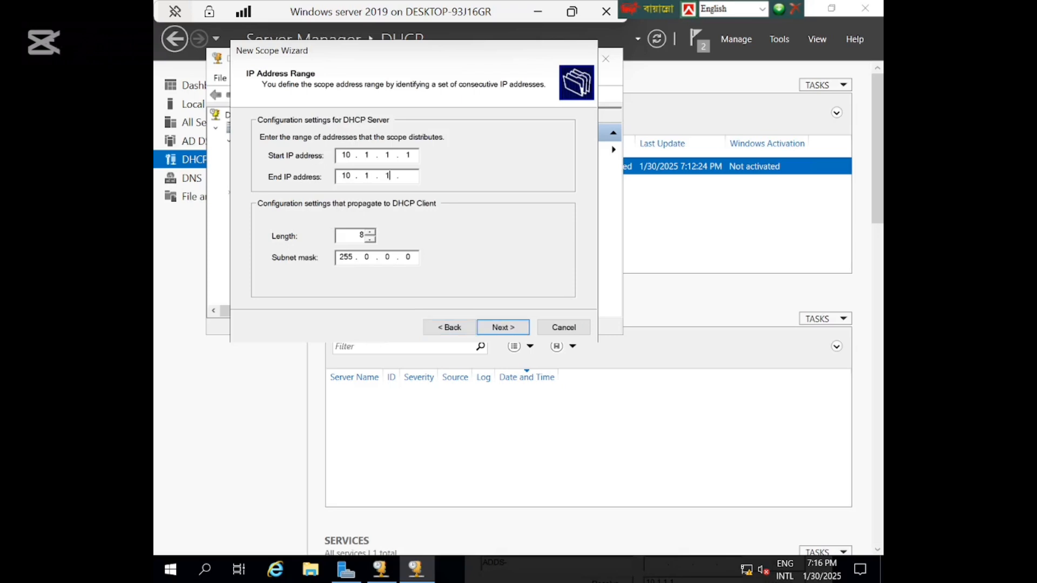
text(. 1 . 1 . 100)
click(508, 328)
- Keep the default exclusions and lease duration, configure the DHCP options now, and leave the default gateway empty
click(508, 328)
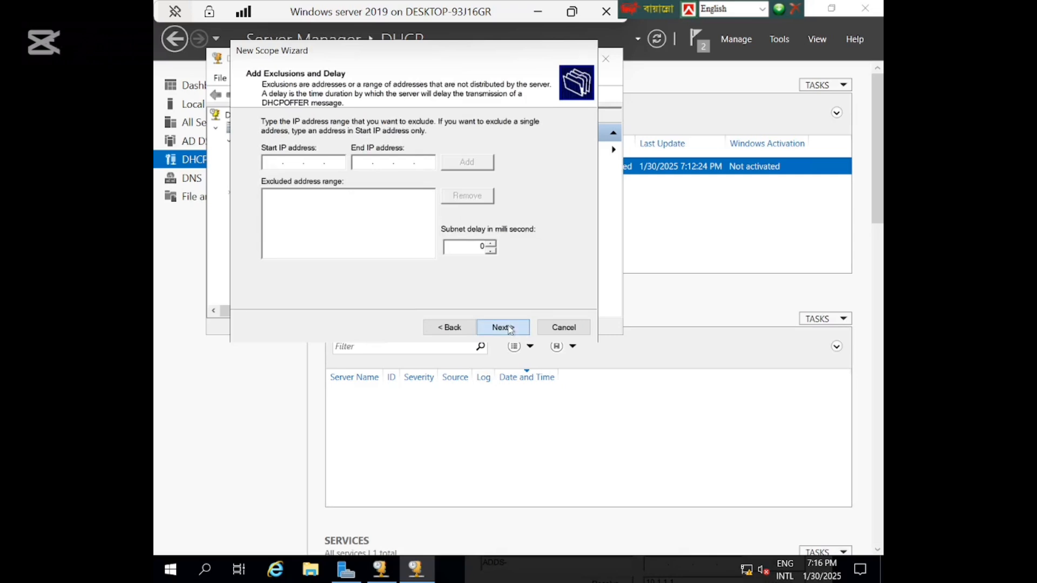
click(509, 328)
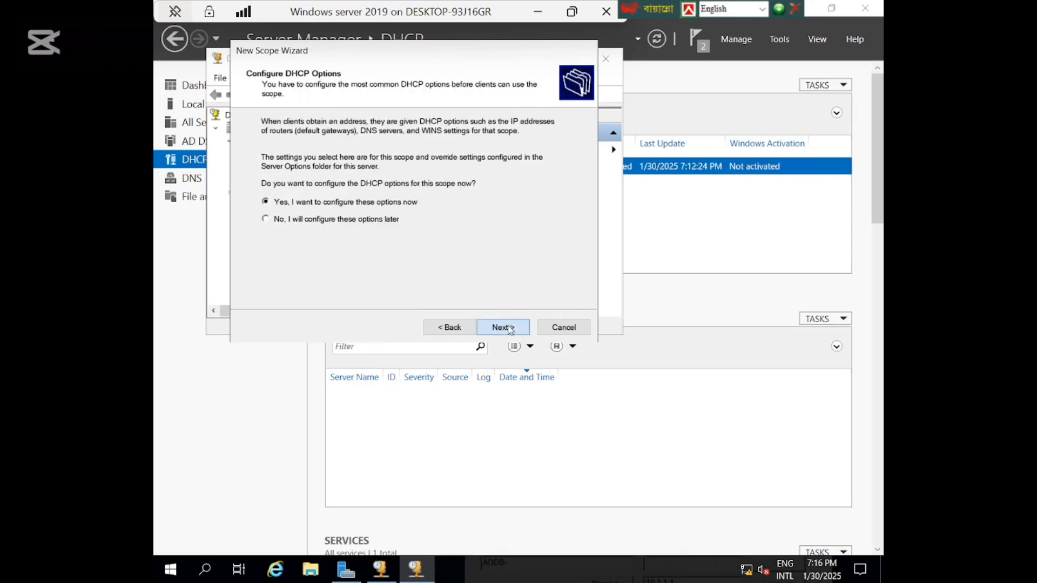
click(504, 327)
click(502, 327)
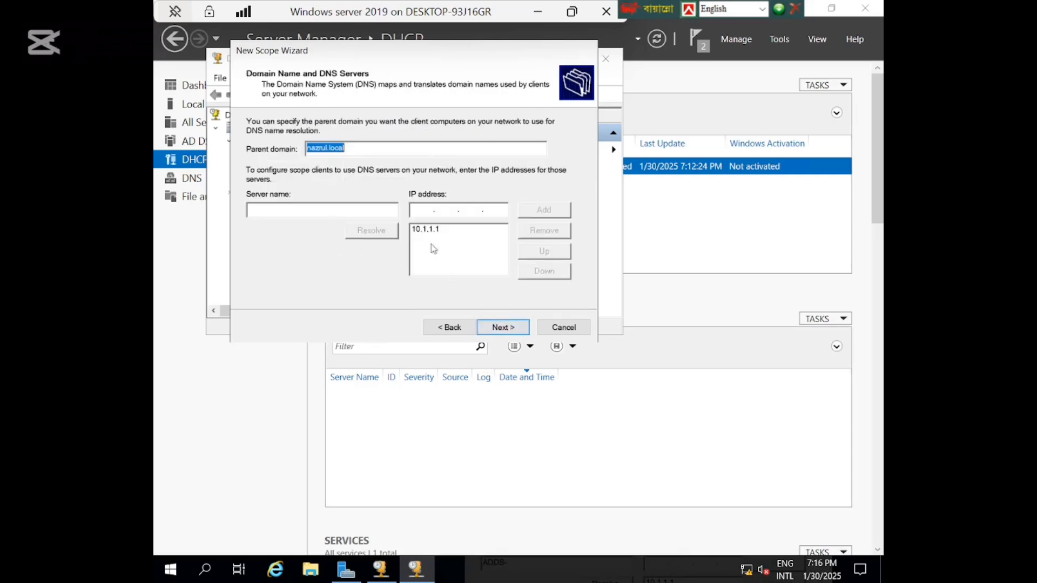
- Enter WINDOWS-ADDS-SE as the DNS server name, resolve its IP address, and proceed to the WINS server settings
click(288, 209)
text(W)
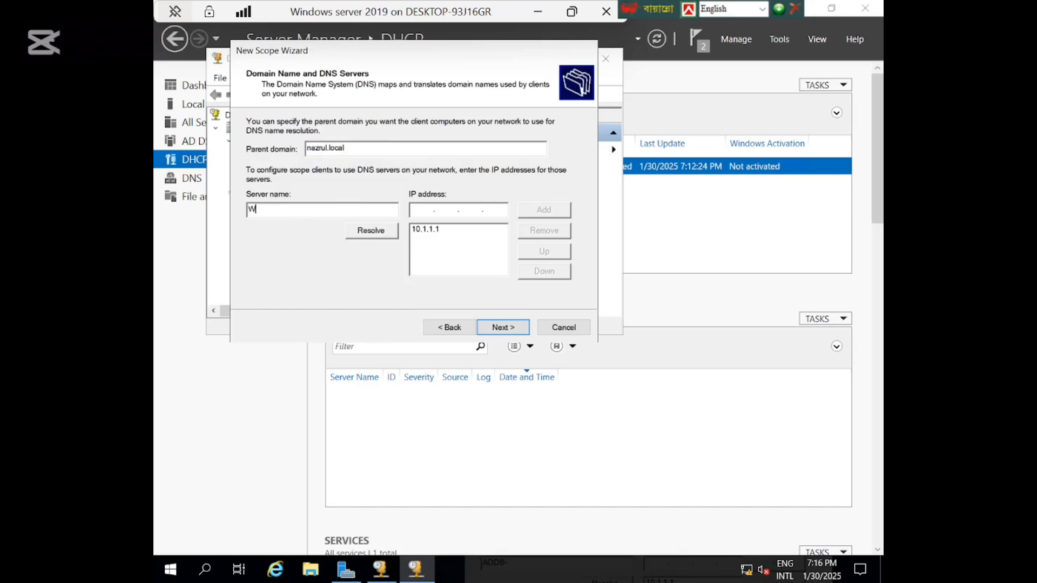
text(iN)
text(WS)
text(-SERVE)
text(R-)
key(BackSpace)
key(BackSpace)
key(BackSpace)
key(BackSpace)
key(BackSpace)
key(BackSpace)
key(BackSpace)
key(BackSpace)
text(-ADDS-SE)
click(364, 231)
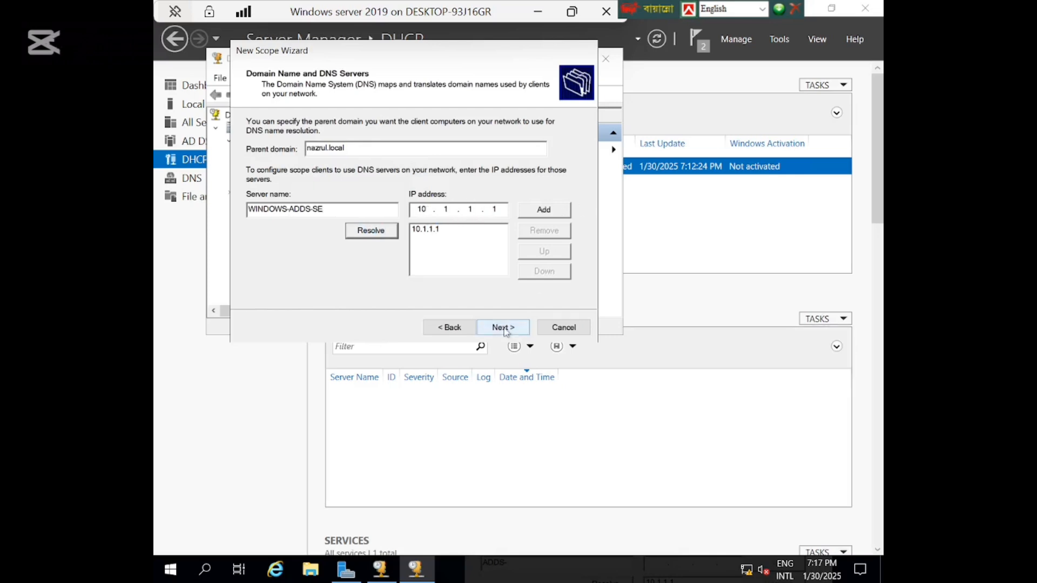
click(502, 327)
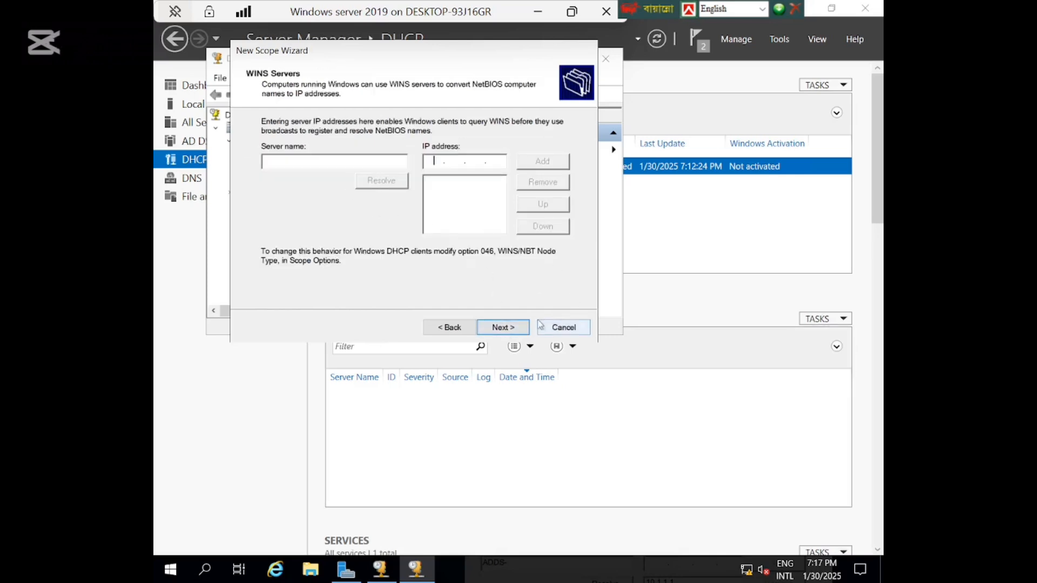
- Leave the WINS servers empty, keep the default scope activation choice, and finish the New Scope Wizard
click(487, 331)
click(487, 331)
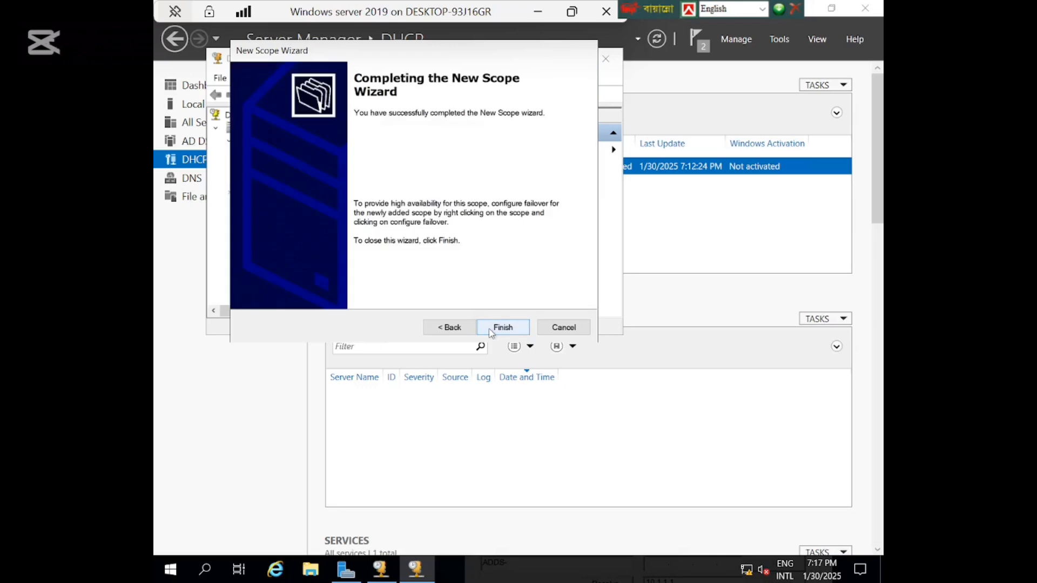
click(487, 331)
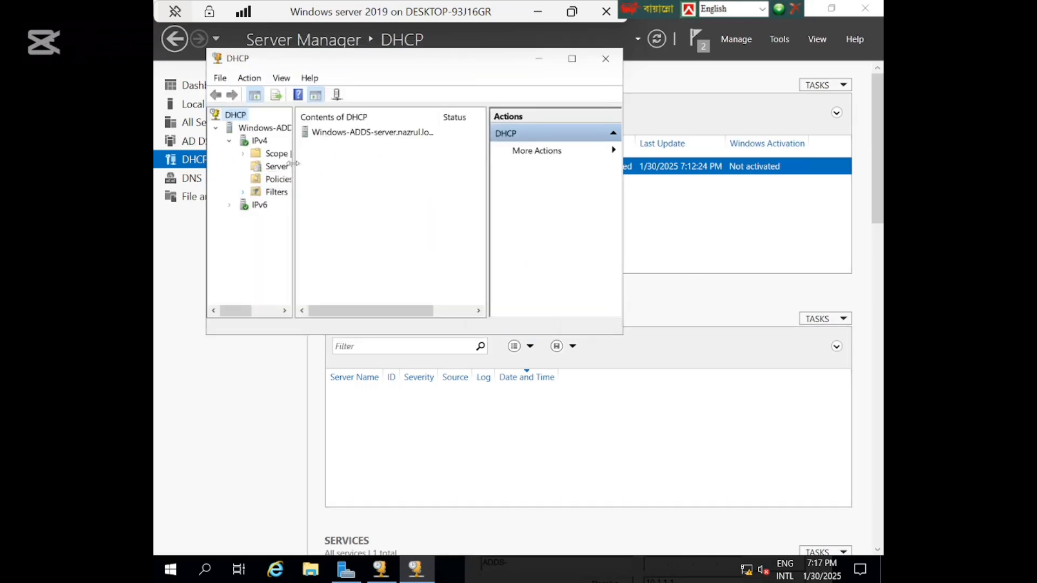
- Open the Reservations folder of the new IPv4 scope, widening the console tree and contents area to read them
drag(295, 171, 369, 184)
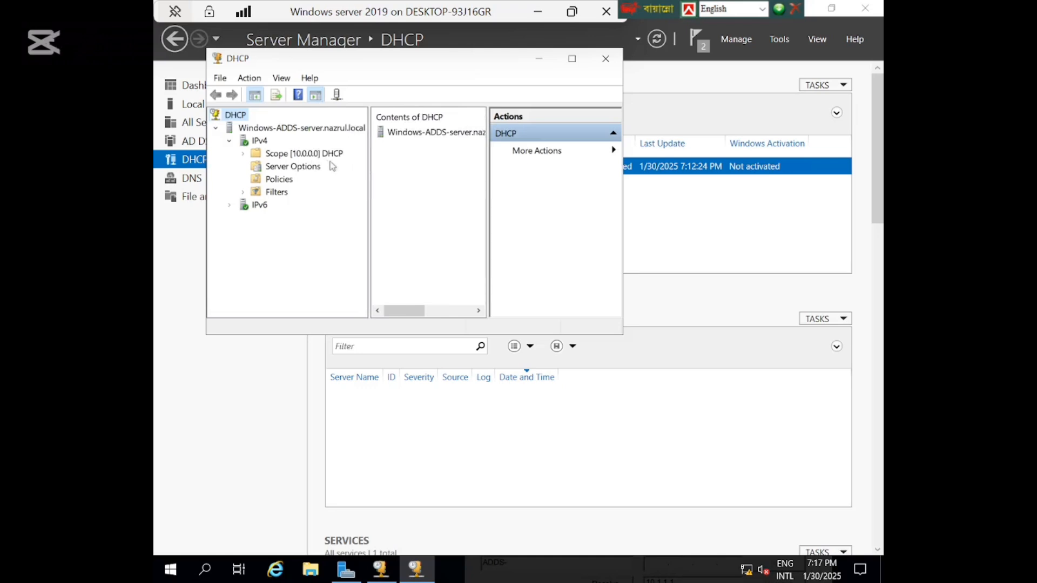
click(312, 154)
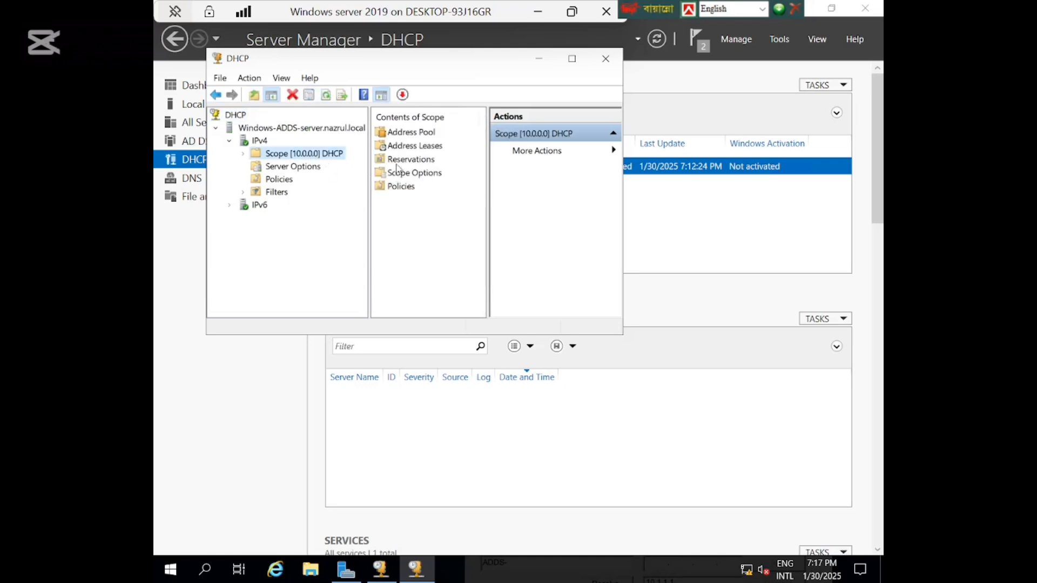
double_click(404, 159)
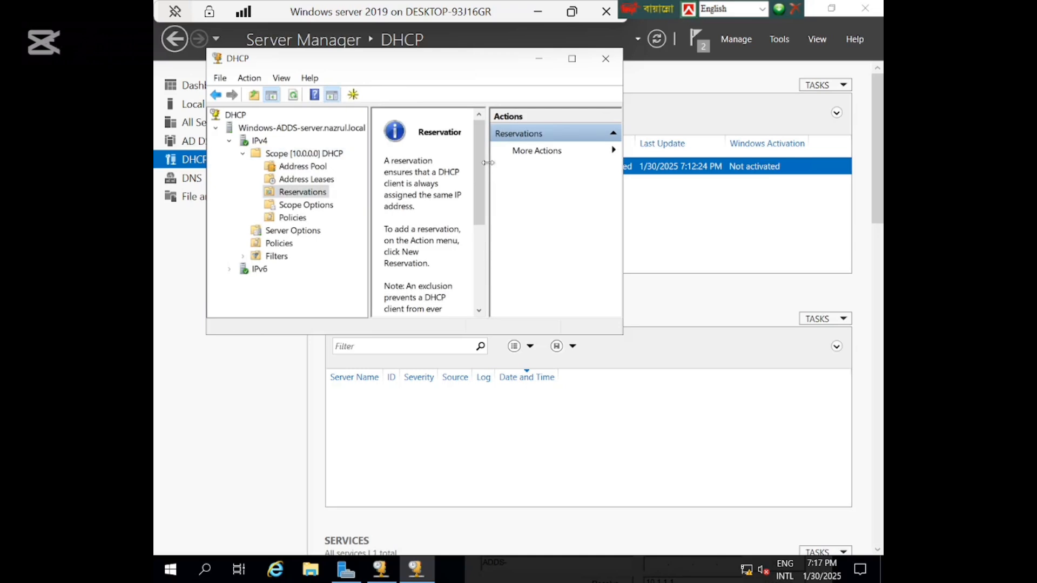
drag(488, 165, 562, 172)
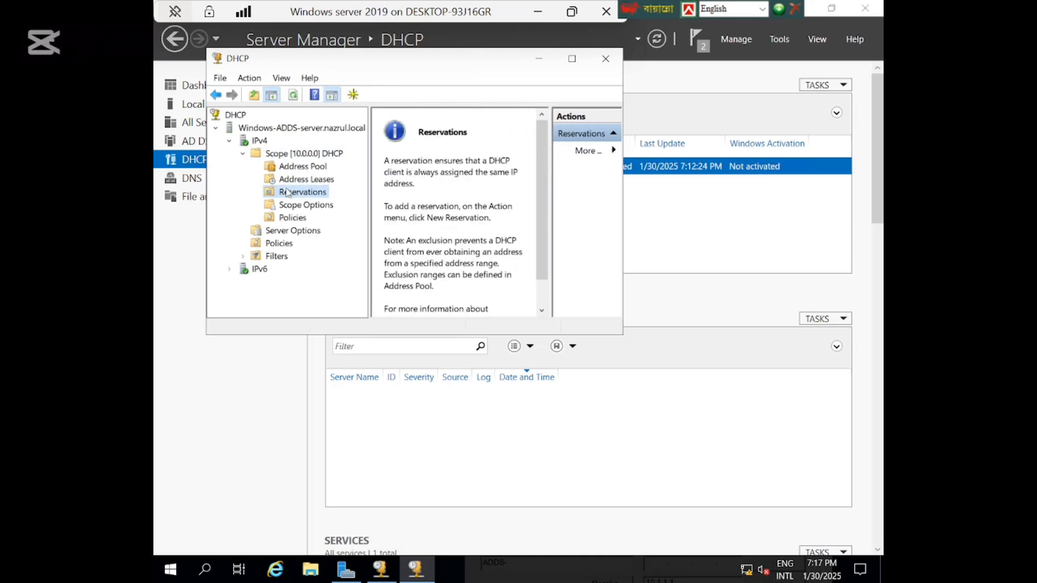
- Start a new reservation, entering the client's name as reservation name and 10.1.1.100 as its IP address
right_click(314, 191)
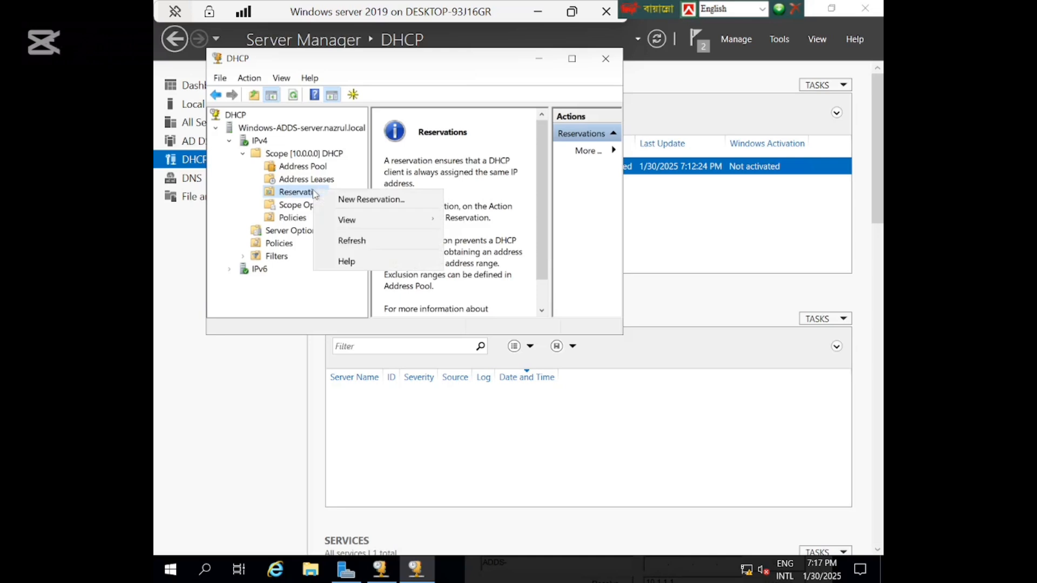
click(362, 201)
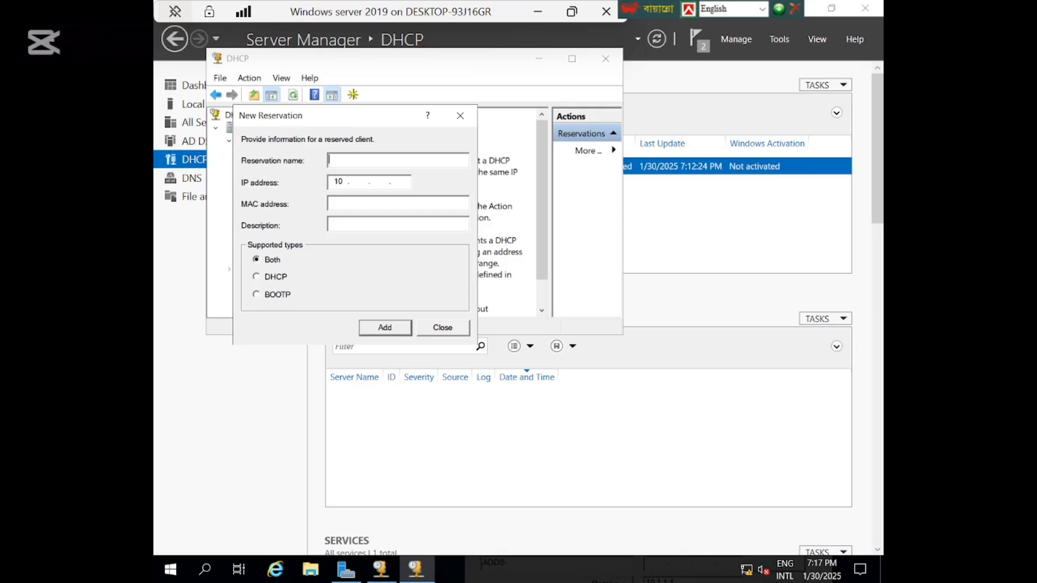
text(nazrul)
click(368, 184)
text(1 . 1 . 100)
- Switch to the Windows 10 virtual machine and open its Network Connections with ncpa.cpl
click(538, 11)
mouse_move(619, 566)
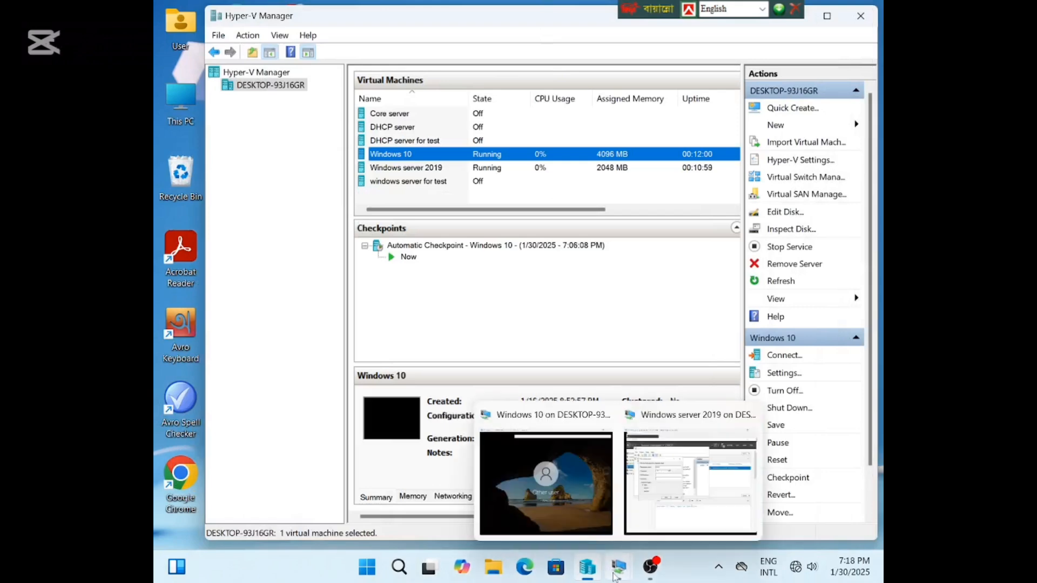
click(540, 481)
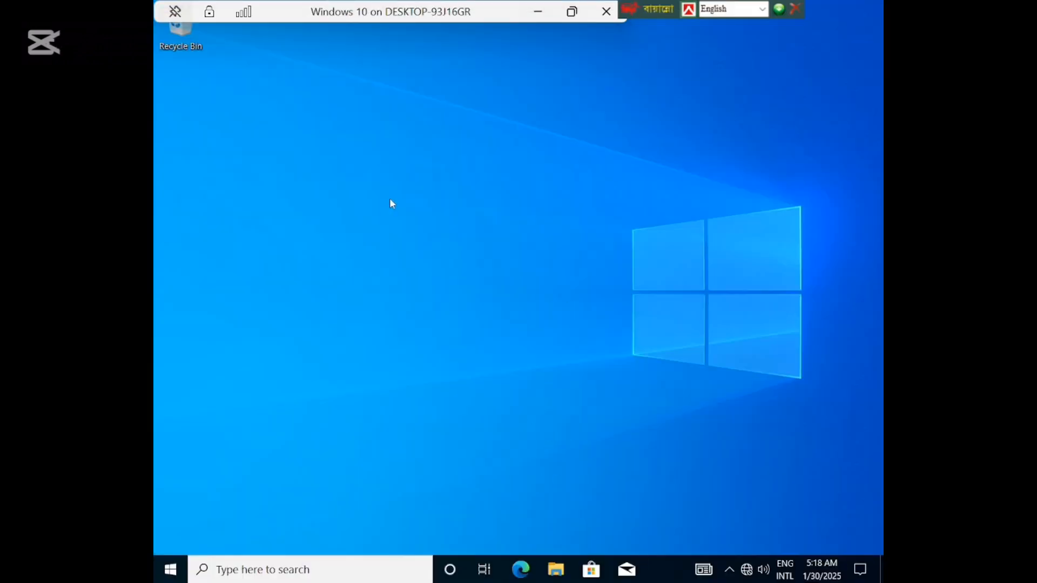
right_click(390, 199)
click(425, 243)
key(super+r)
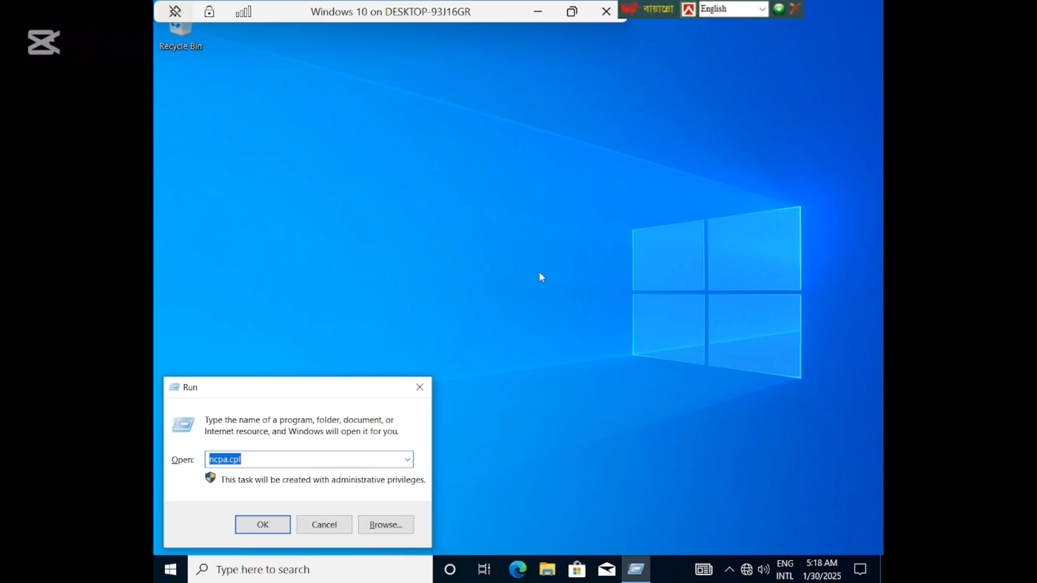
click(285, 528)
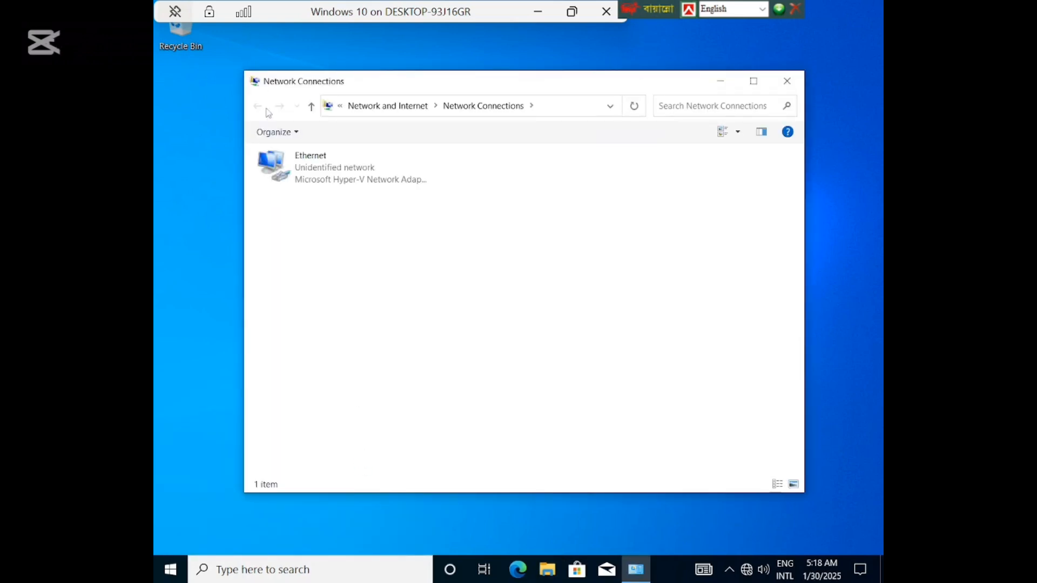
- Disable the Ethernet adapter of the Windows 10 client and enable it again
right_click(328, 186)
click(359, 190)
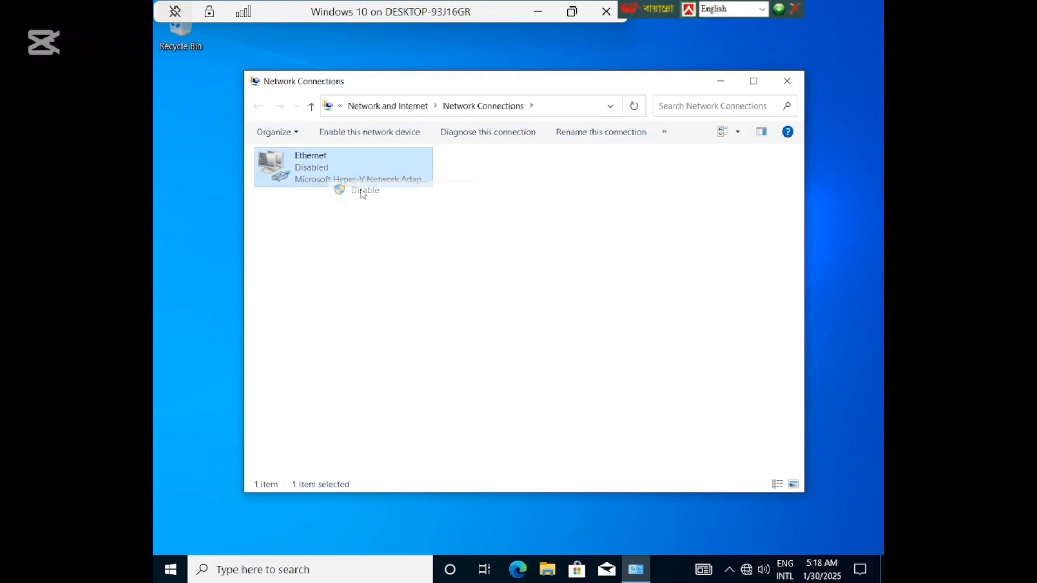
right_click(341, 166)
click(350, 170)
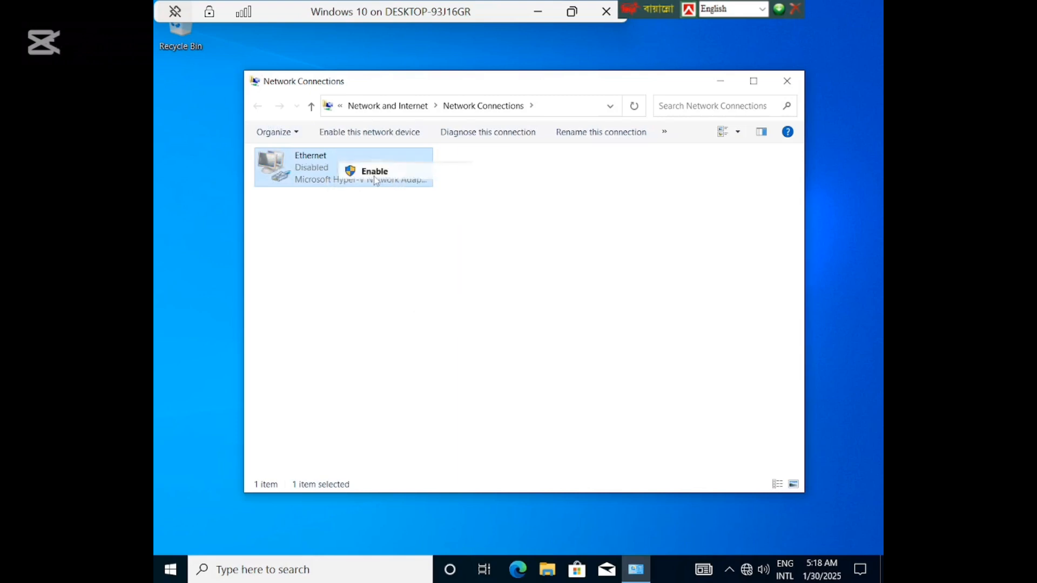
- Open the Ethernet connection details and look up the adapter's physical address
double_click(336, 177)
click(451, 275)
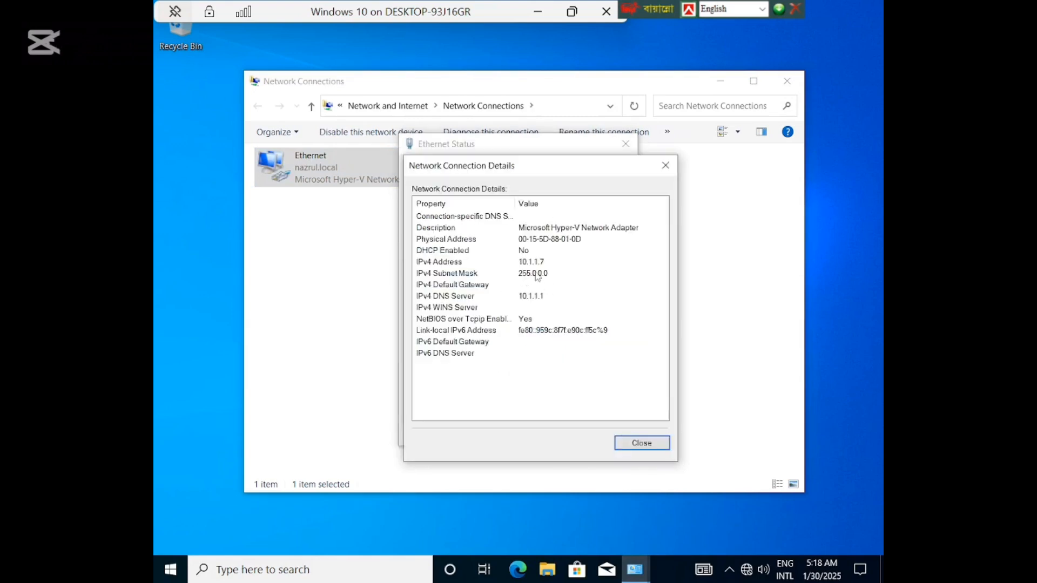
click(519, 241)
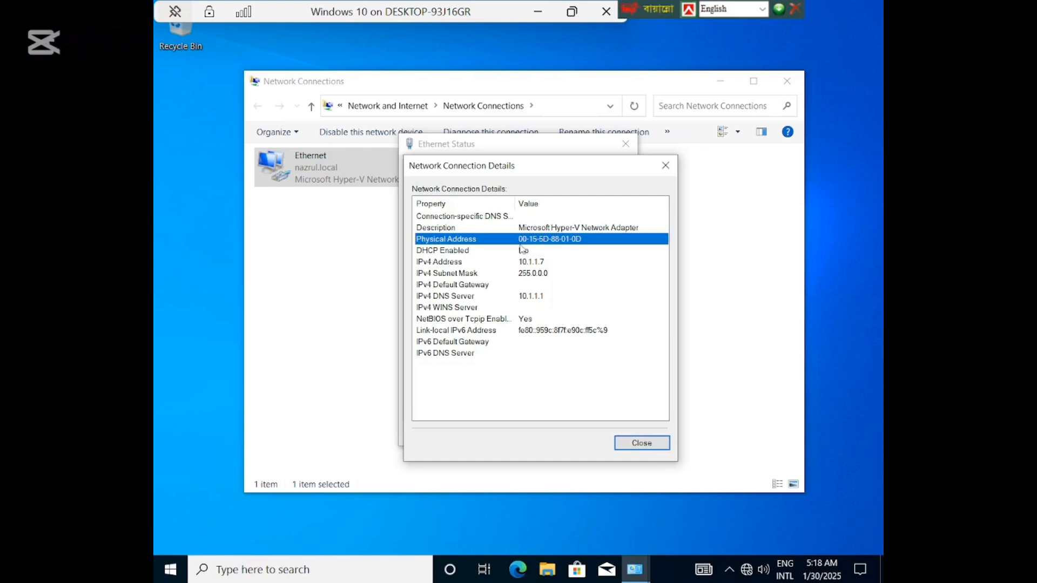
click(559, 248)
click(513, 242)
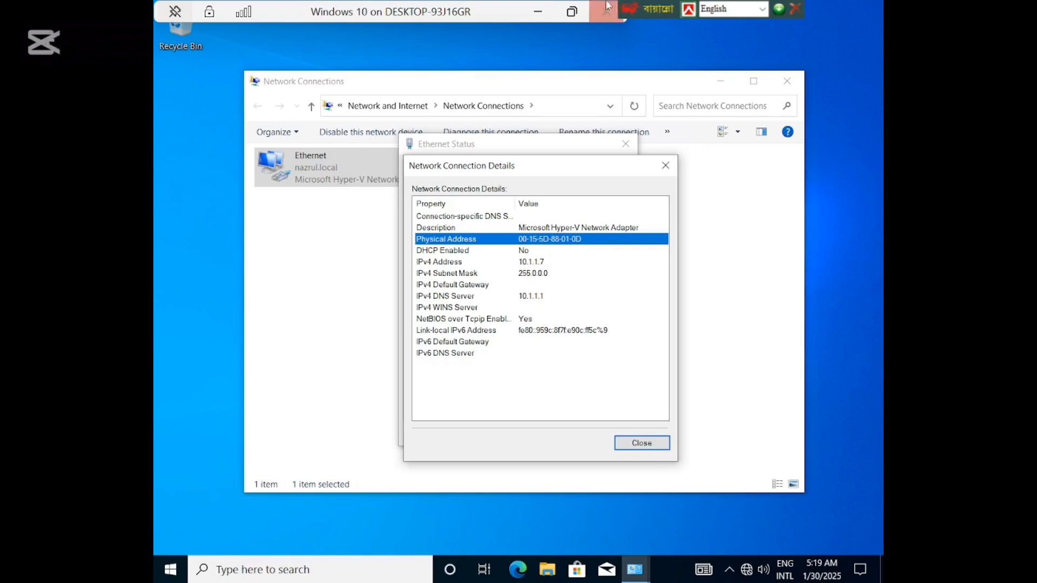
- Return to the Windows server 2019 machine and add the reservation with MAC address 00-15-5D-88-01-0D, supporting DHCP only
click(544, 10)
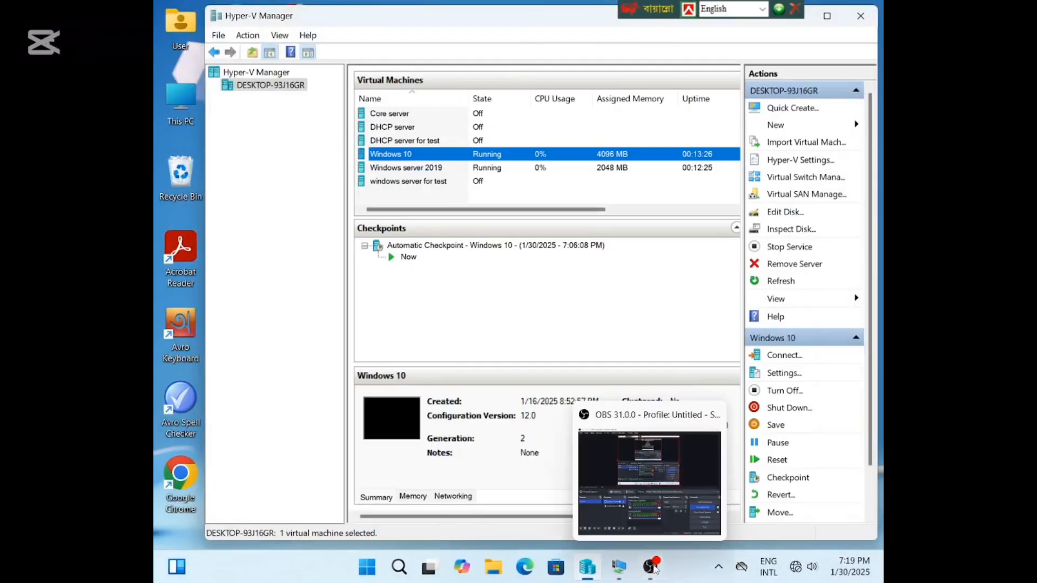
mouse_move(609, 572)
click(690, 481)
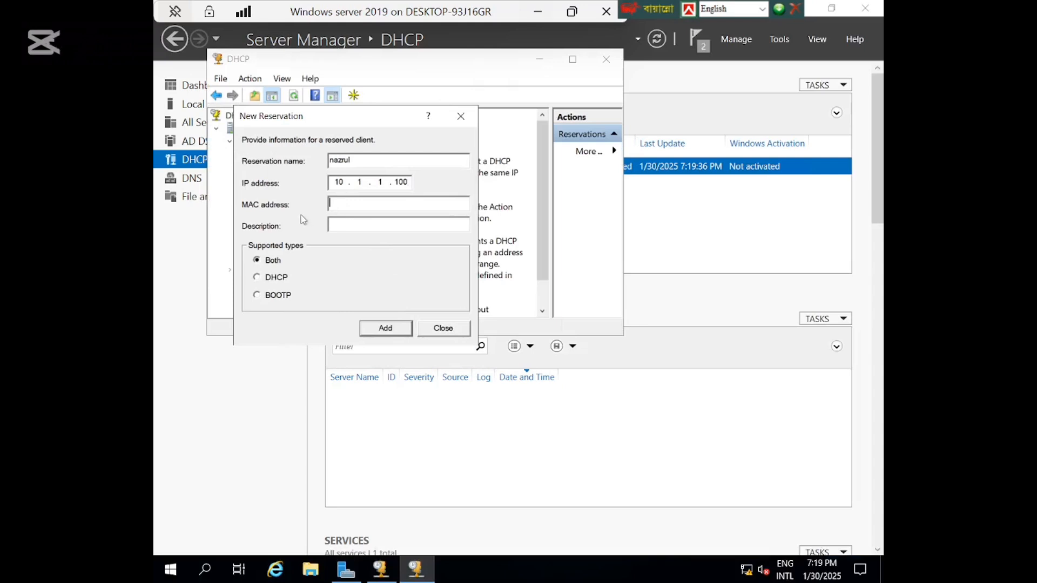
text(00-15-5D-88-01-0D)
click(271, 279)
click(377, 334)
click(461, 116)
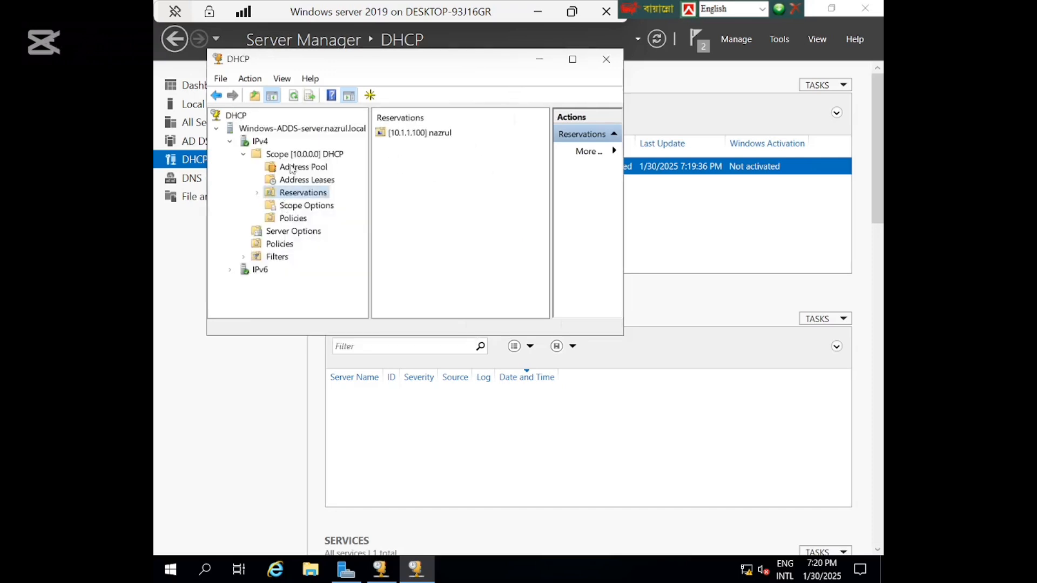
- Minimize the DHCP console, open Active Directory Users and Computers, and review the accounts and groups in the domain's Users container
click(543, 64)
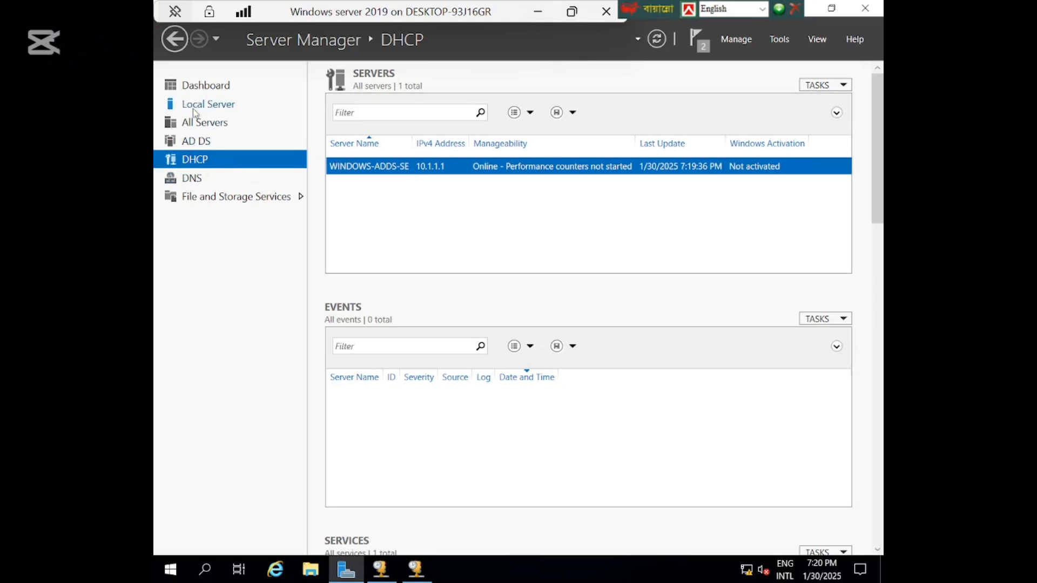
click(779, 39)
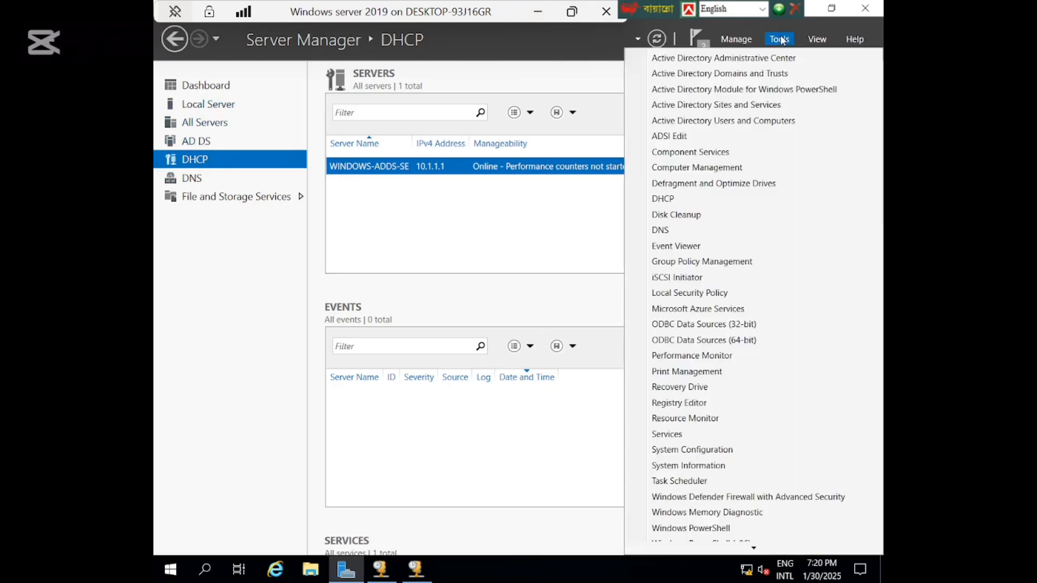
click(724, 121)
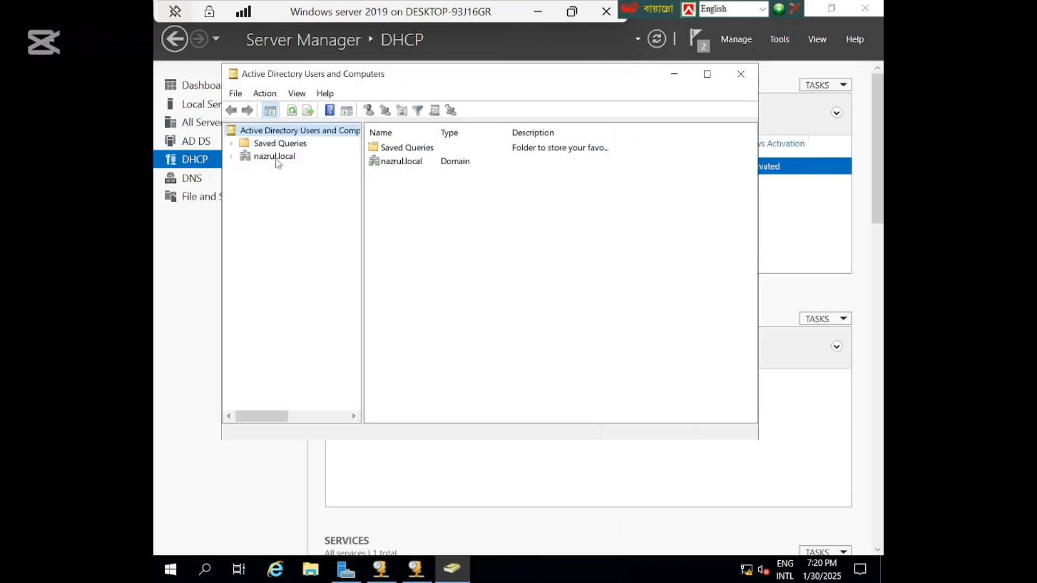
click(233, 157)
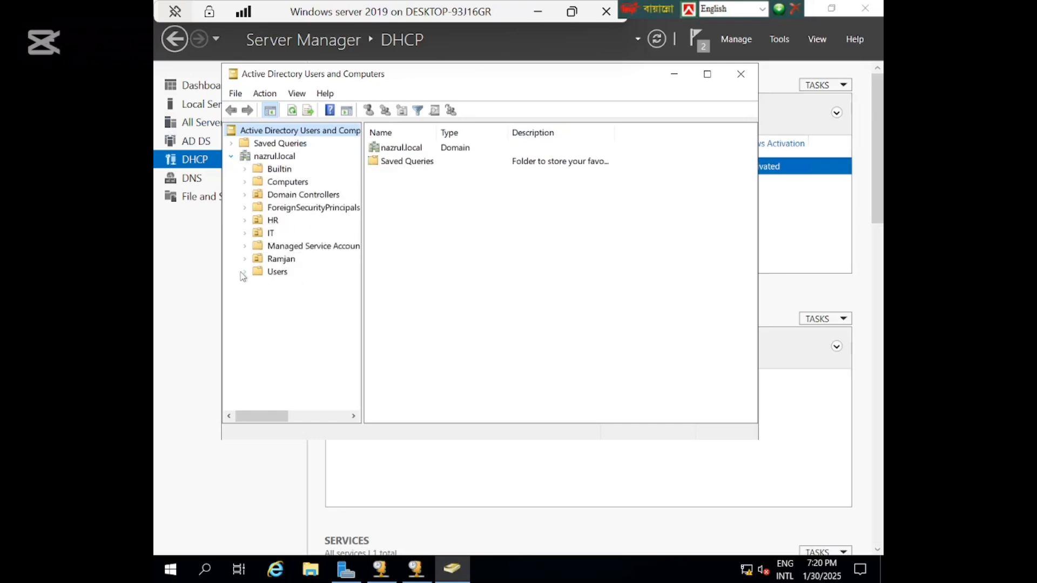
click(277, 273)
scroll(522, 260, down, 2)
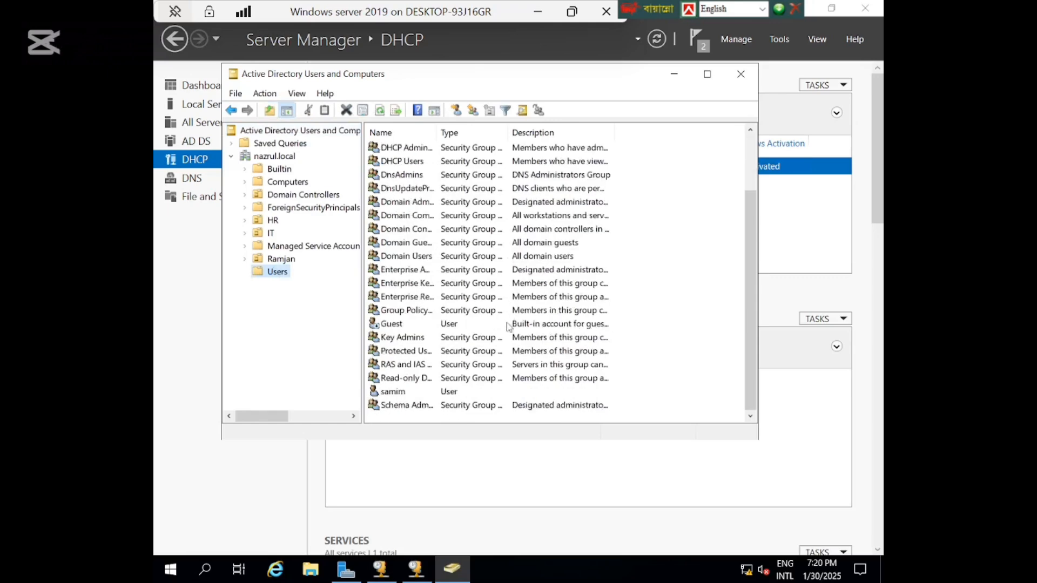
scroll(433, 343, up, 2)
scroll(432, 341, down, 2)
scroll(453, 208, up, 2)
scroll(456, 209, down, 2)
scroll(447, 200, up, 1)
scroll(435, 246, up, 1)
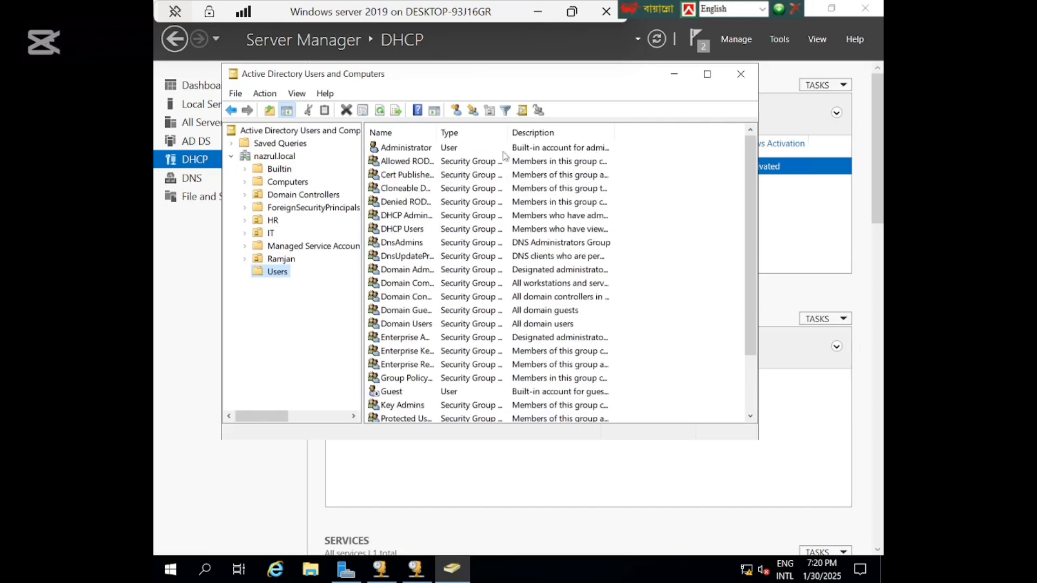
- Switch back to the Windows 10 virtual machine and close the Ethernet details and status dialogs
click(541, 8)
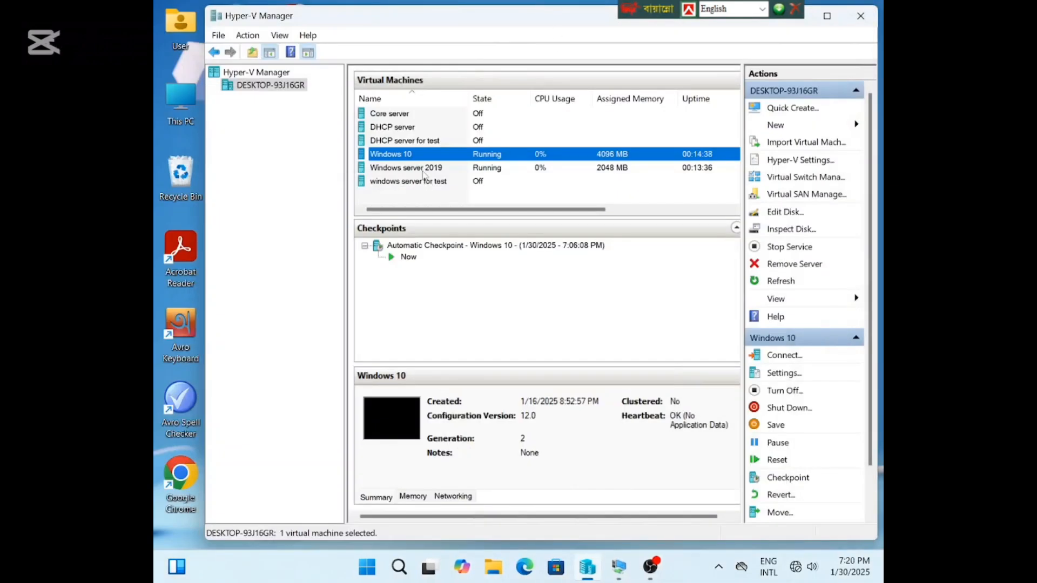
click(424, 168)
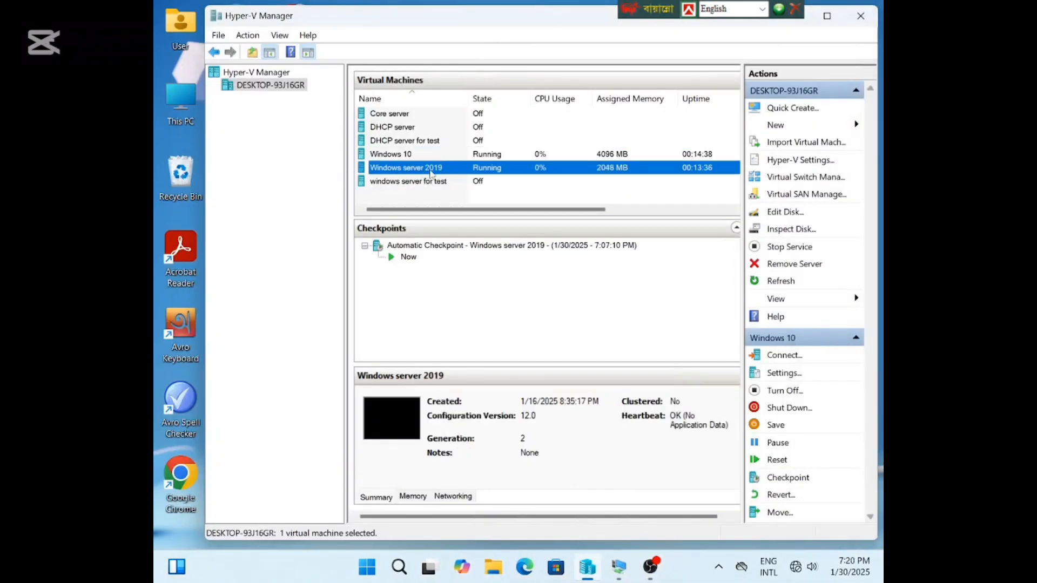
click(398, 155)
mouse_move(617, 578)
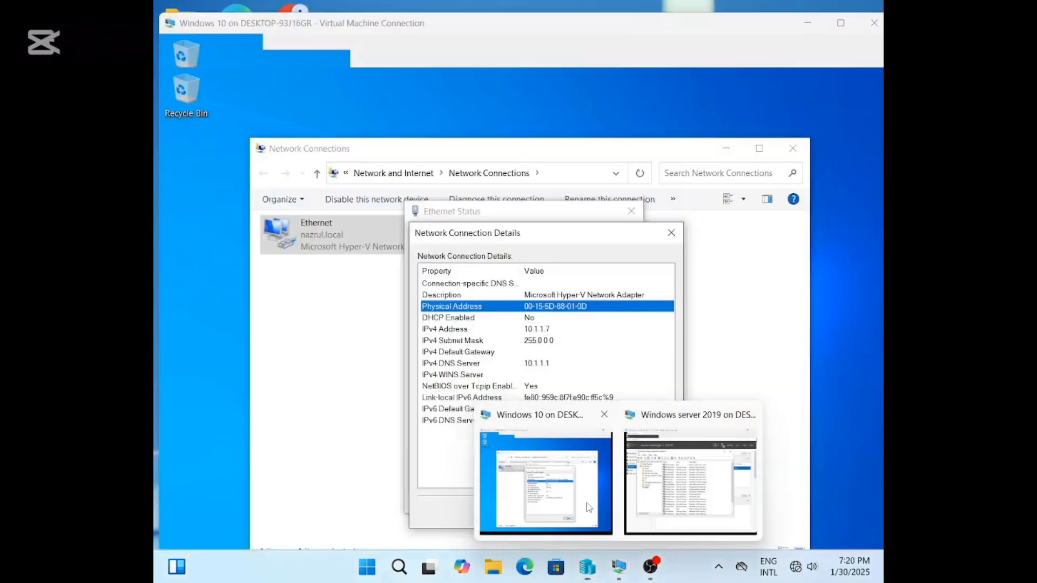
click(572, 476)
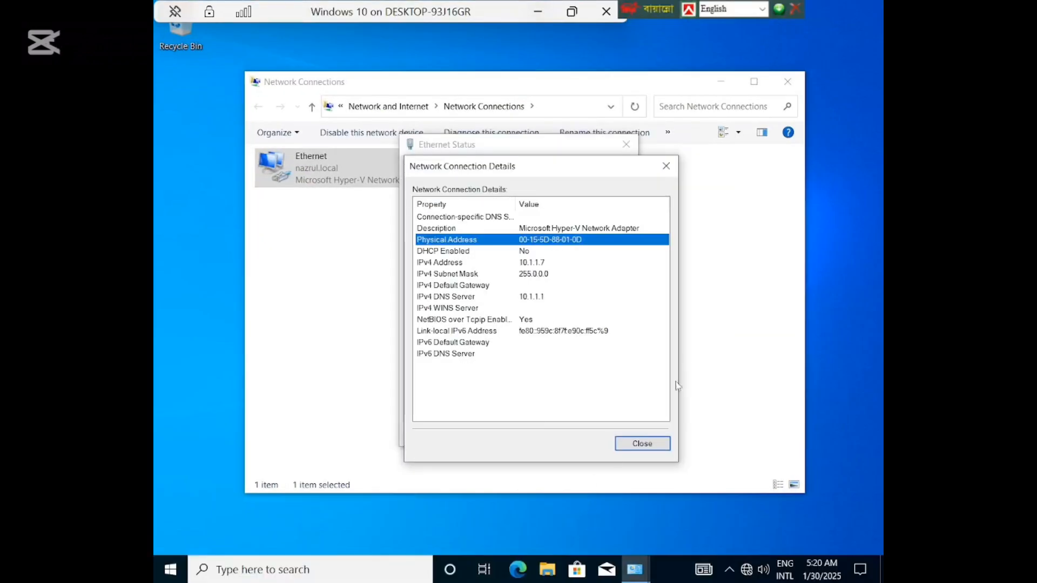
click(666, 165)
click(627, 145)
- Set the Ethernet adapter's IPv4 properties to obtain both the IP address and the DNS server address automatically
right_click(315, 167)
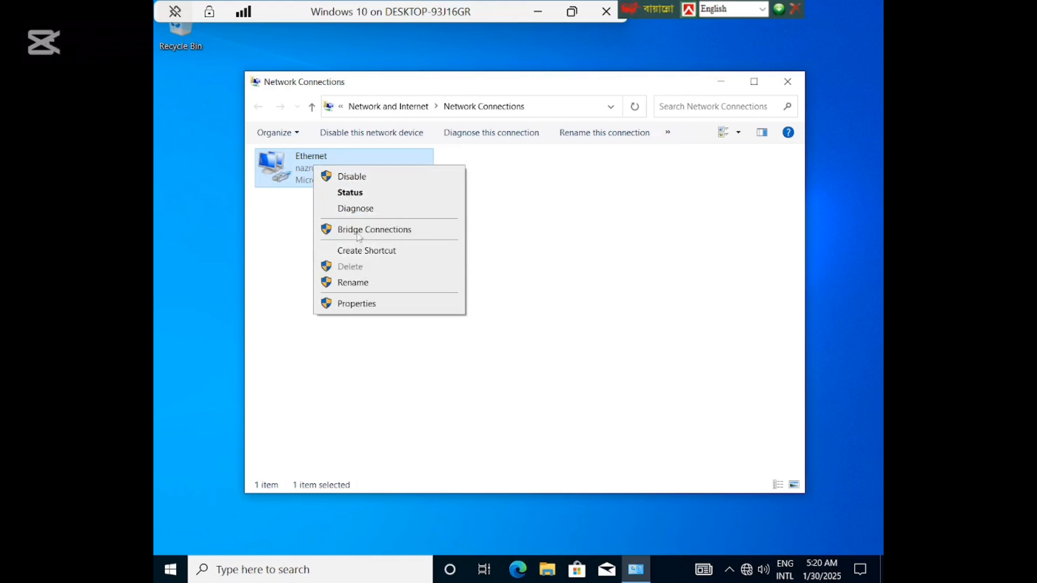
click(354, 195)
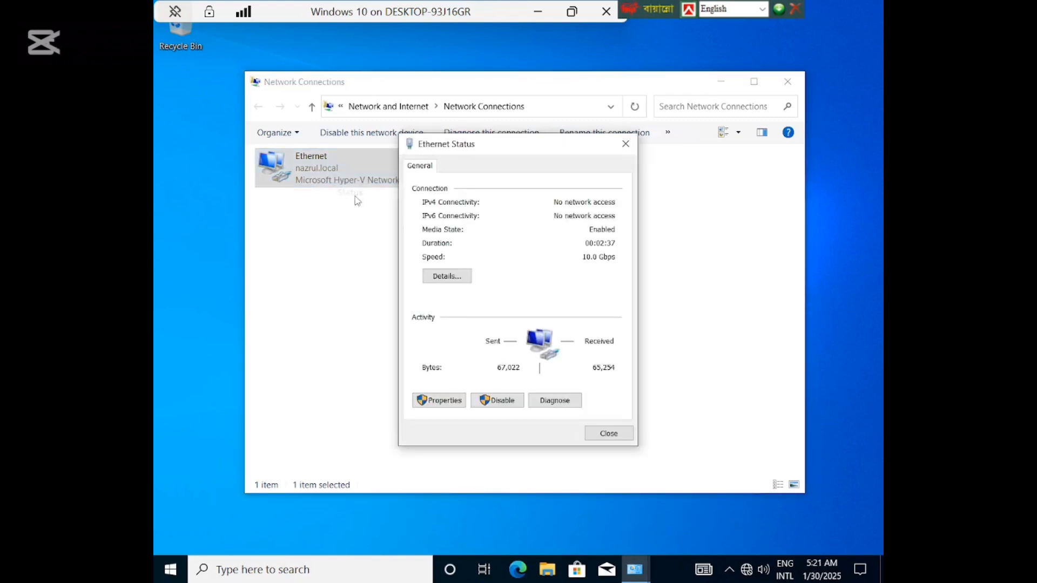
click(429, 396)
double_click(536, 303)
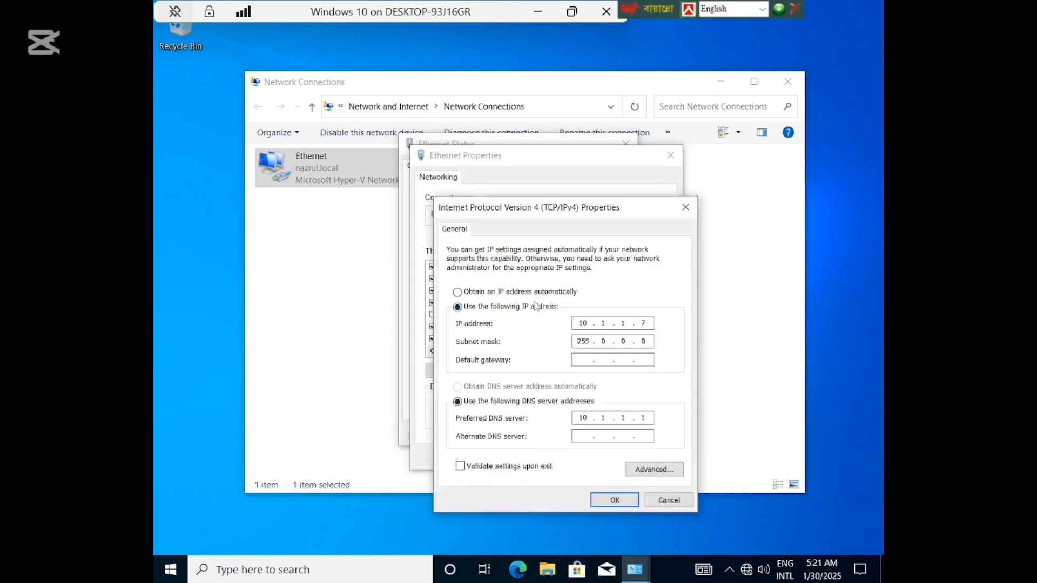
click(459, 292)
click(458, 387)
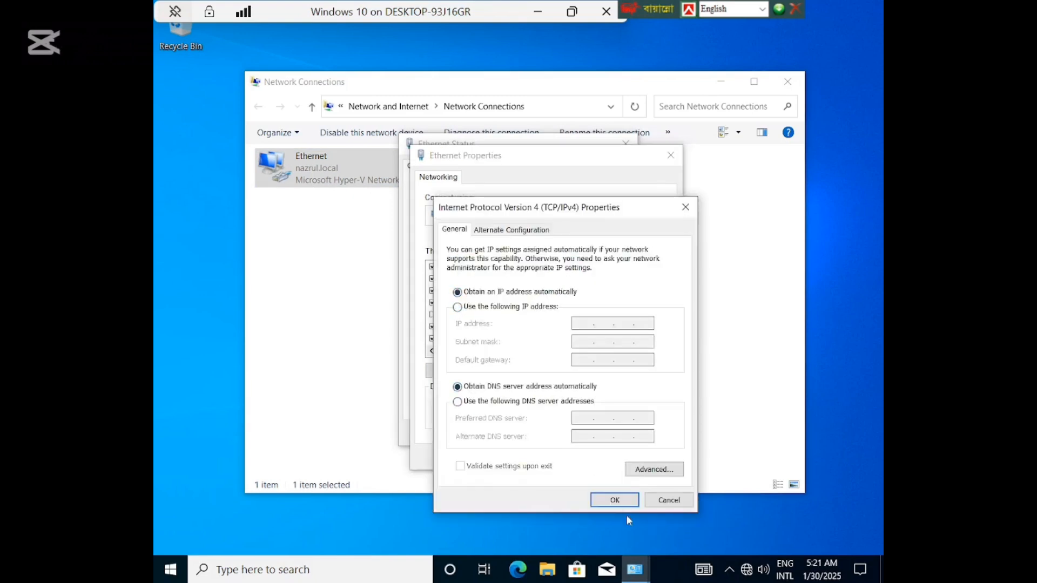
click(616, 499)
click(588, 457)
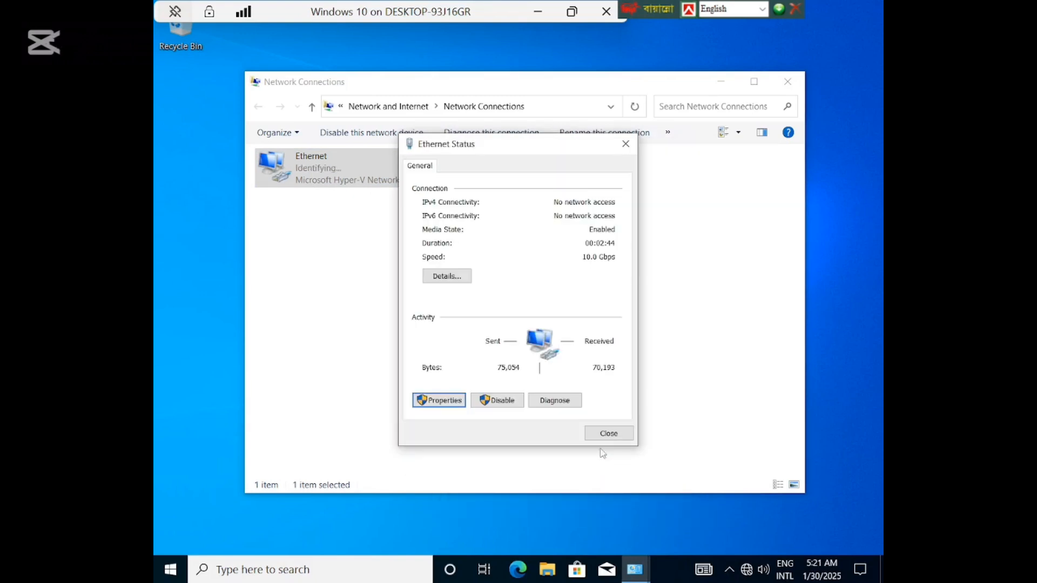
- Close the Ethernet status dialog, then disable and re-enable the Ethernet adapter to renew its network configuration
click(606, 434)
right_click(352, 172)
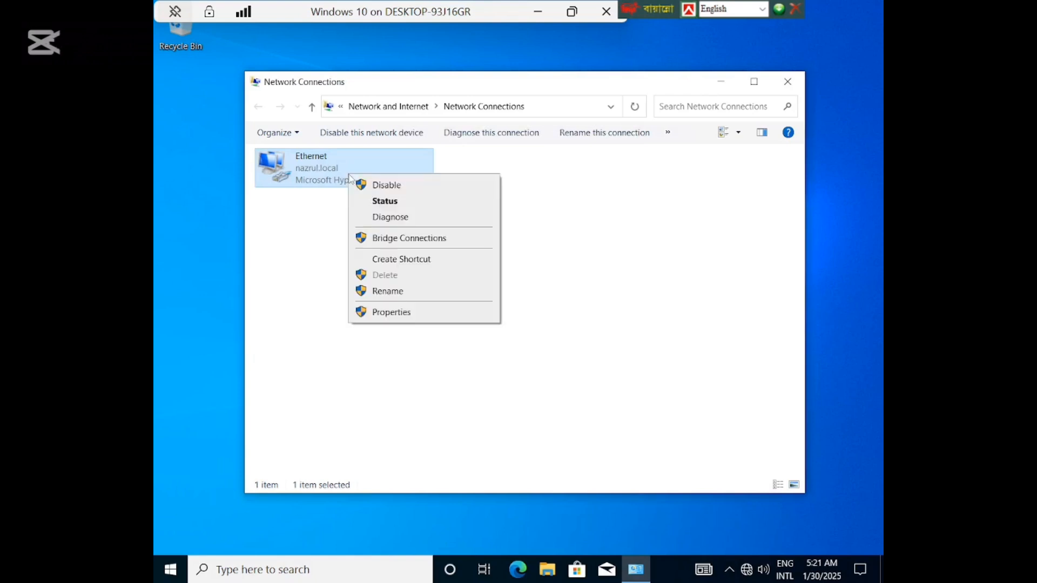
click(367, 183)
right_click(351, 172)
click(387, 182)
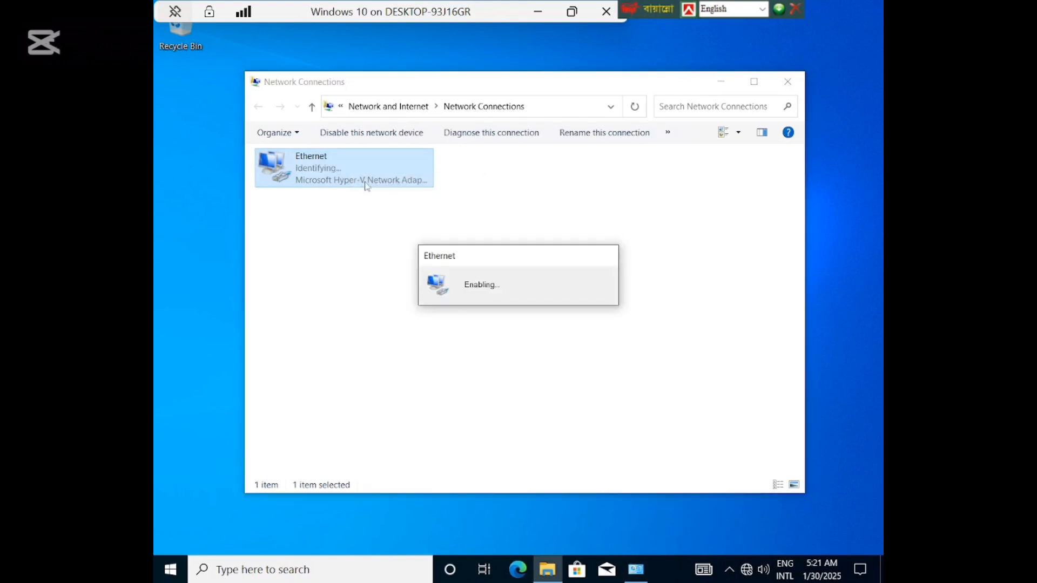
- Open the Ethernet adapter's connection details and check the assigned IPv4 address, lease, DHCP server and DNS server
double_click(329, 172)
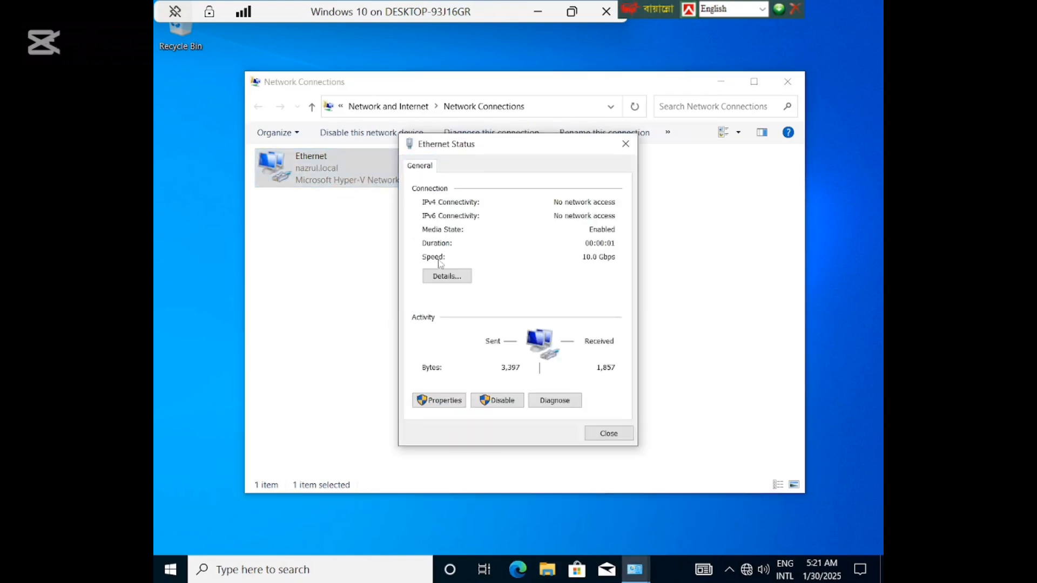
click(427, 279)
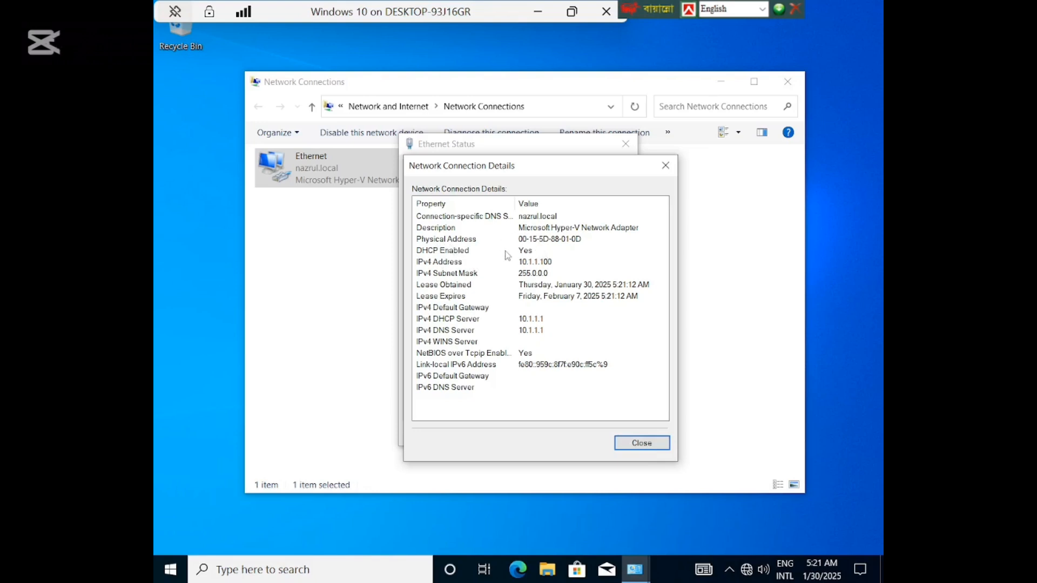
click(534, 17)
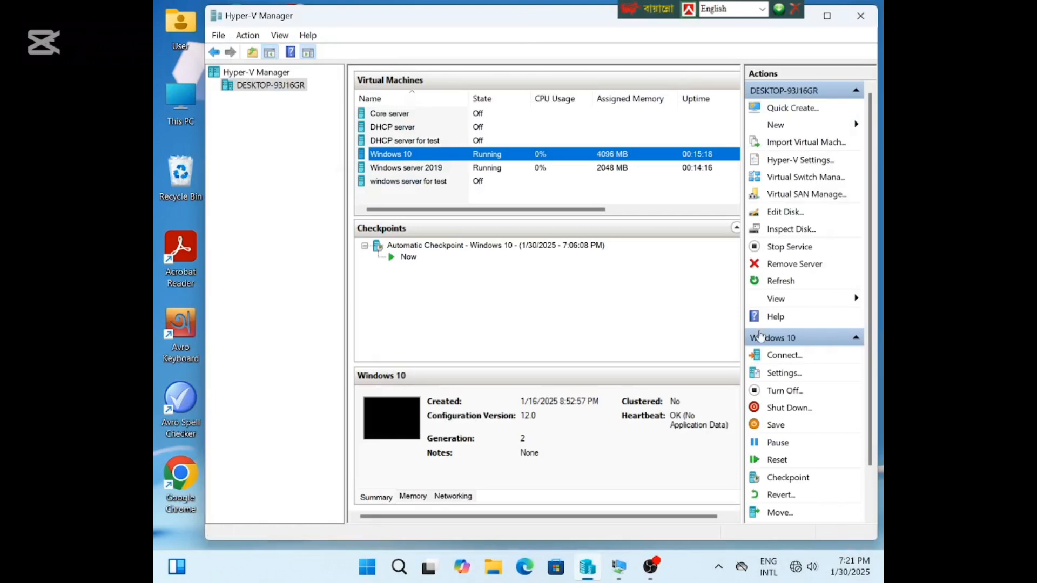
click(651, 566)
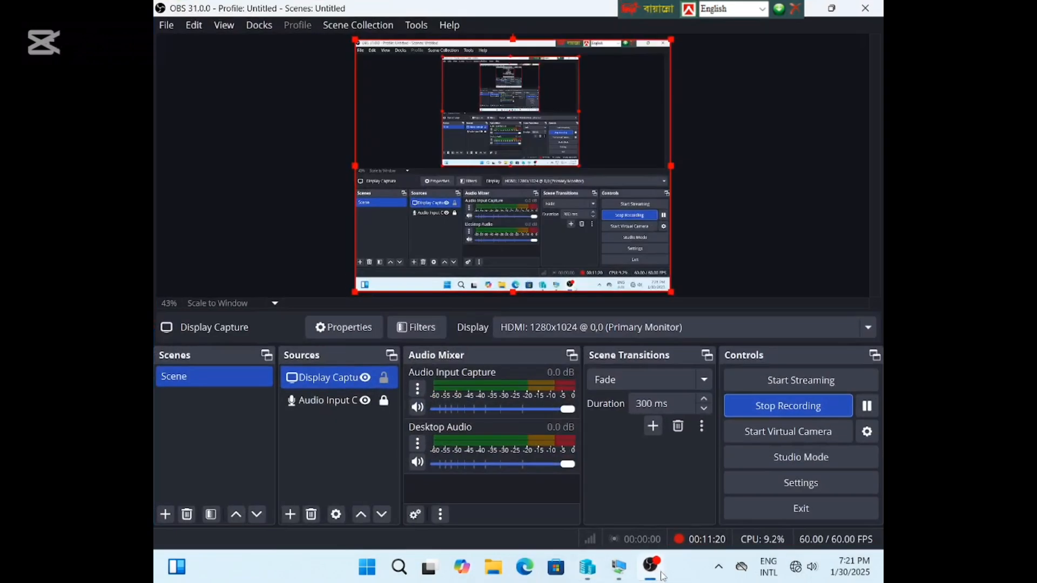
click(790, 409)
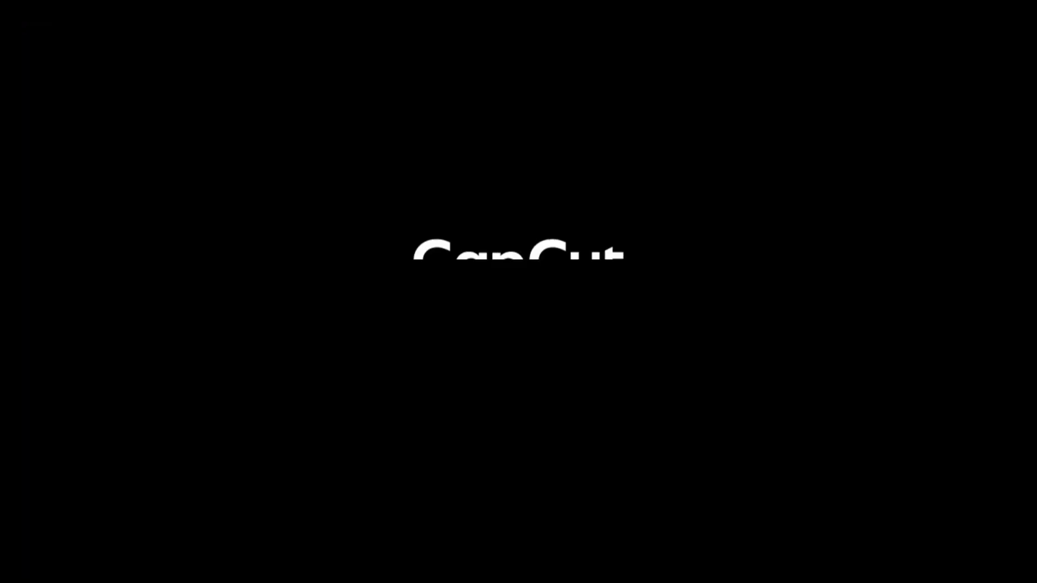